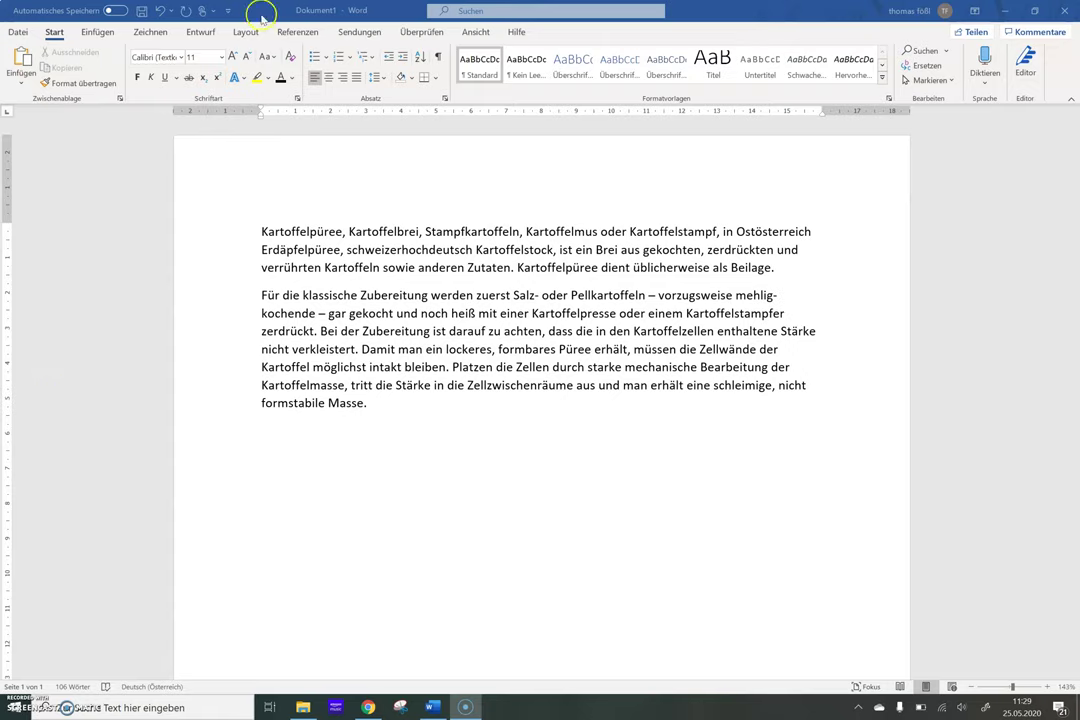
Switch the ribbon to the Referenzen tools for citations, footnotes and bibliographies
click(288, 34)
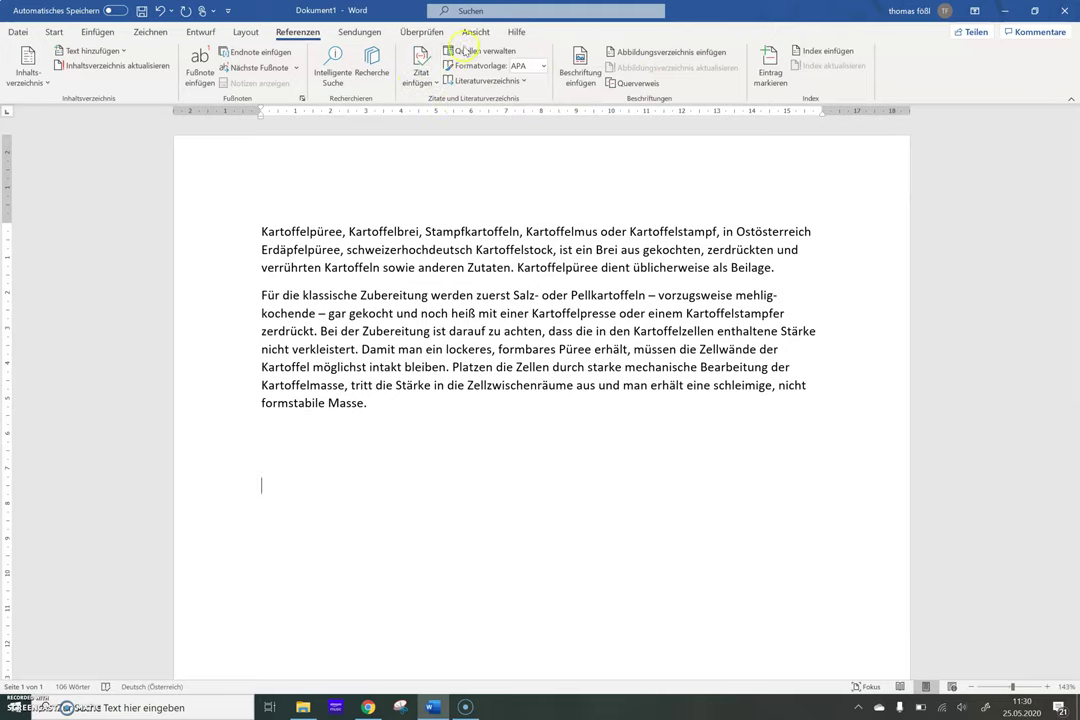
Open Quellen verwalten and start a new entry in Quelle erstellen
click(461, 52)
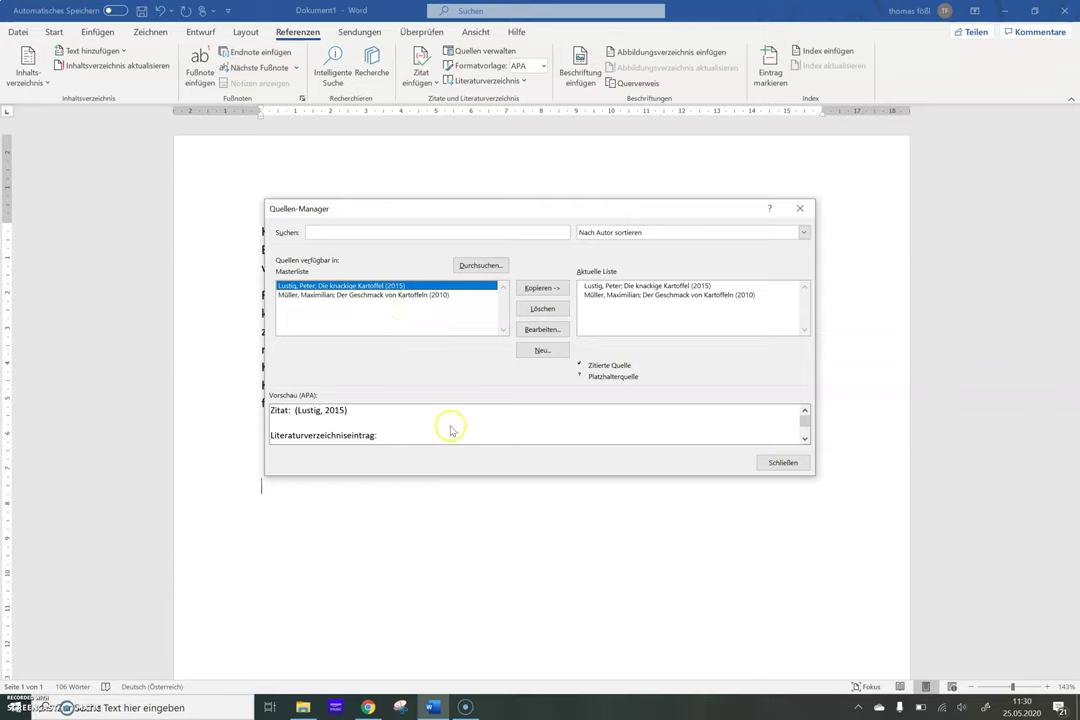
click(542, 354)
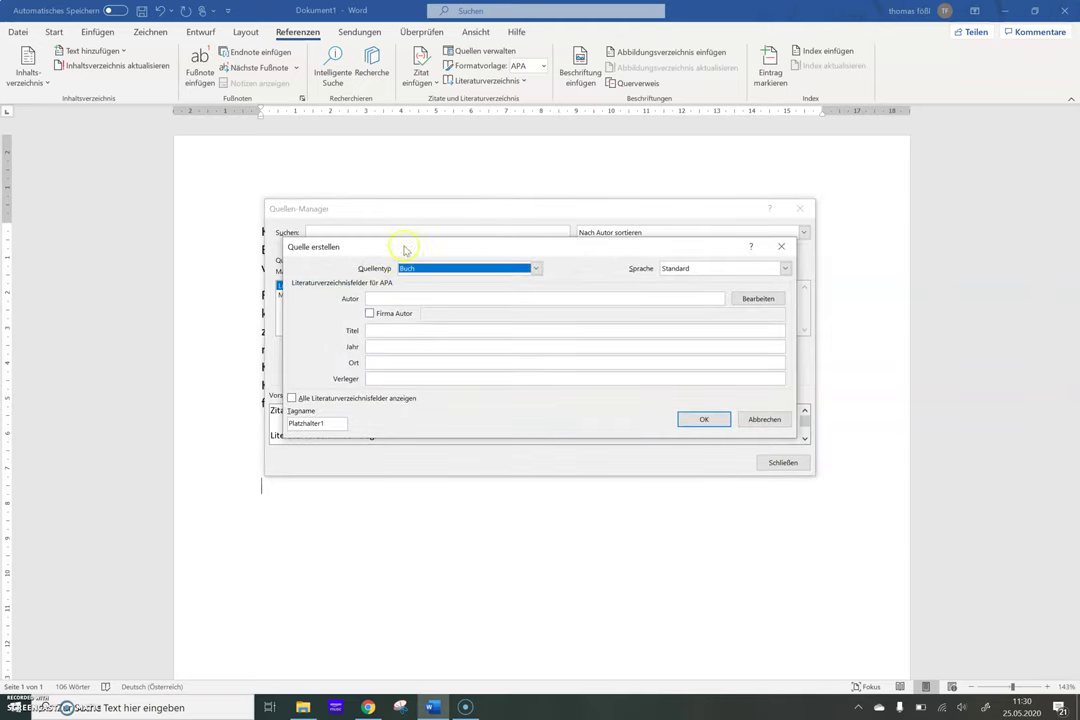
Keep source type Buch and enter the book's author through the name editor
click(536, 268)
click(441, 280)
click(535, 269)
scroll(416, 317, down, 3)
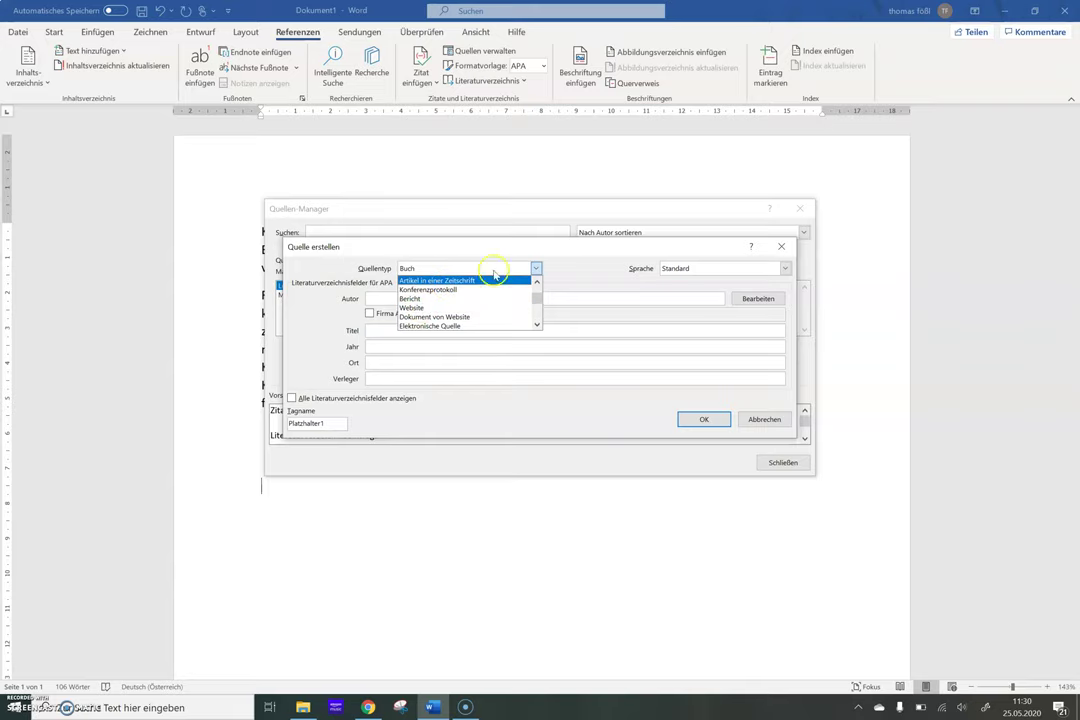
click(530, 266)
click(411, 299)
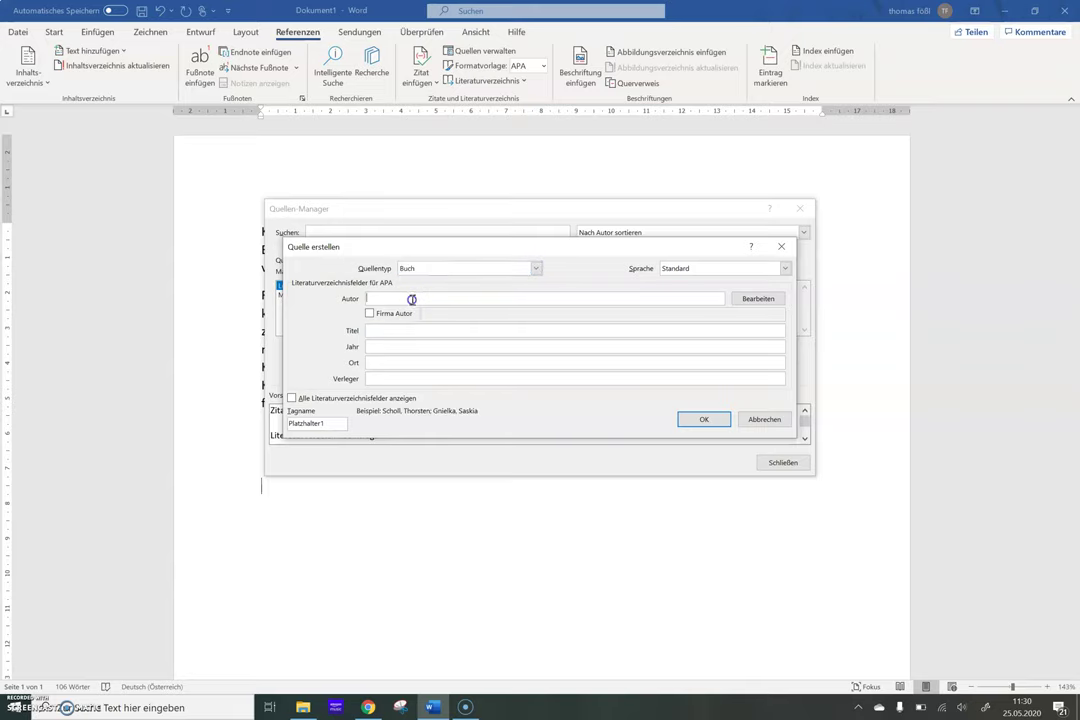
click(759, 299)
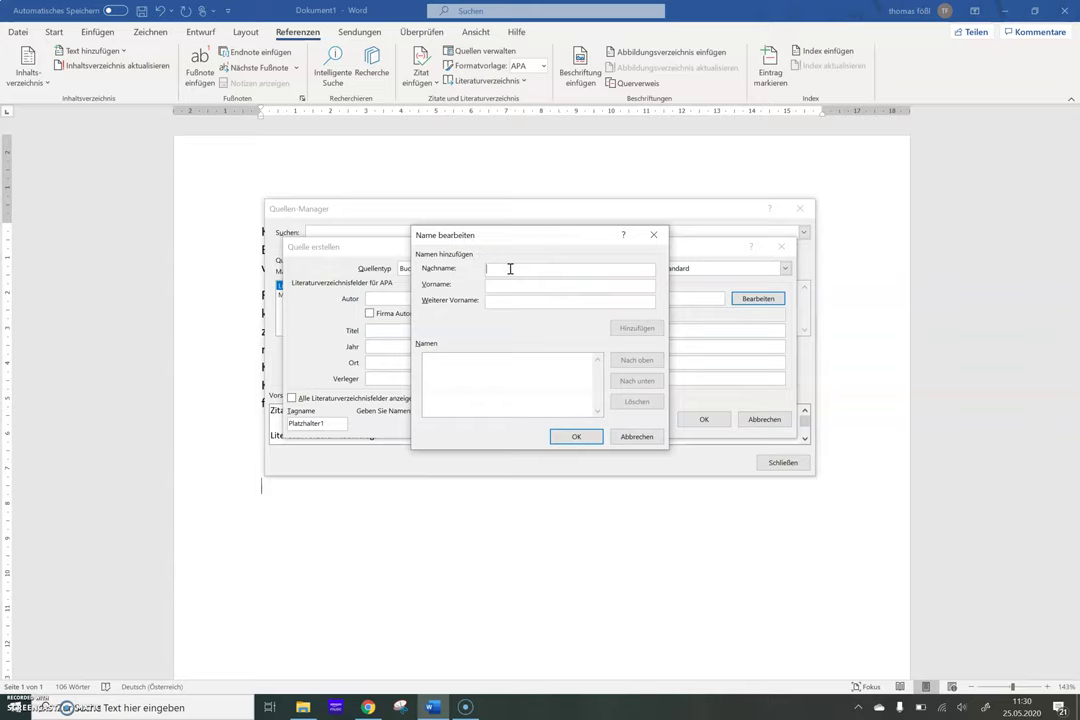
text(M)
key(BackSpace)
text(Huber)
click(511, 285)
text(Tanja)
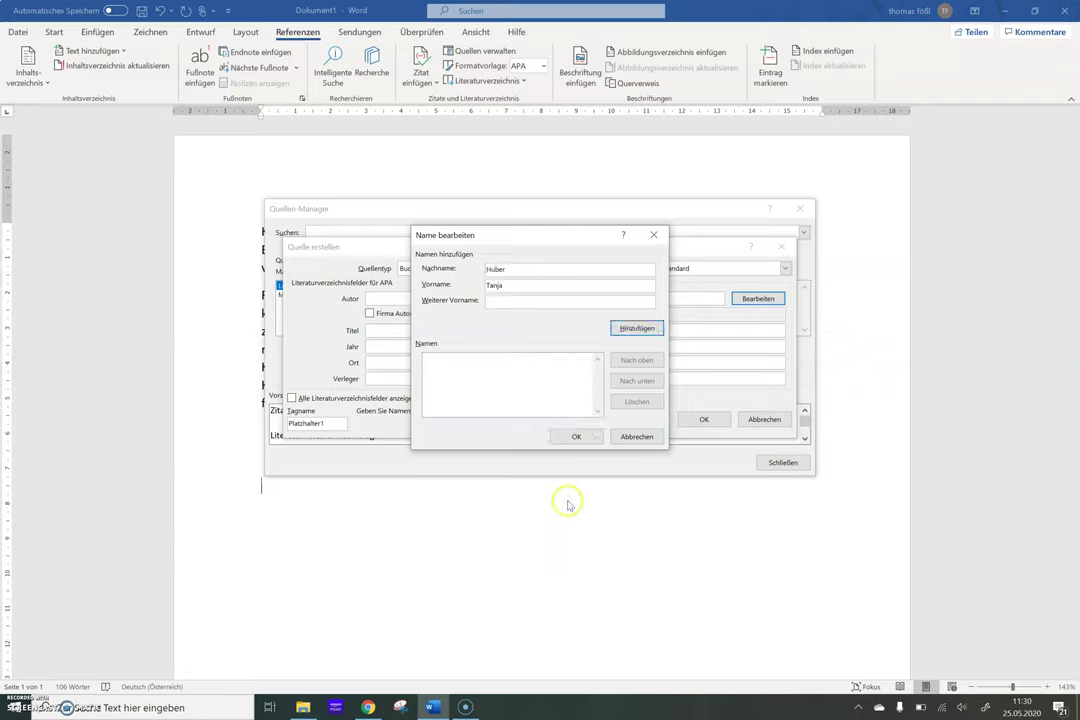
click(577, 441)
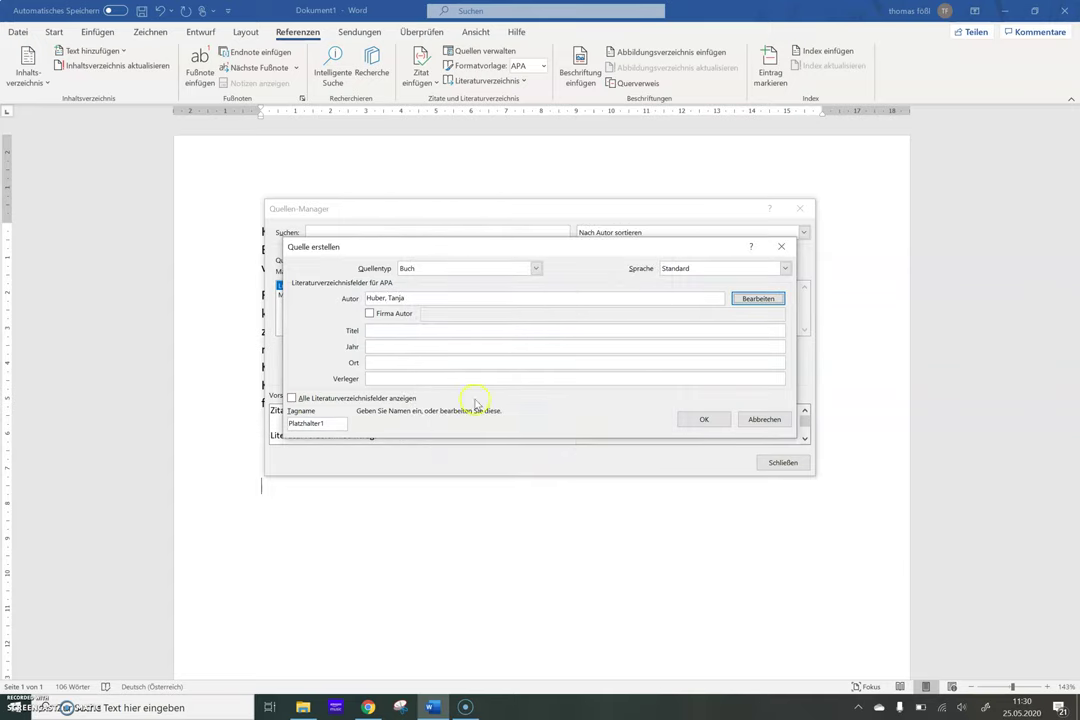
click(382, 329)
Enter title 'Schmackhafte Rezepte über Kartoffeln', year 2012, place Graz, publisher Rezepteverlag, and save
text(Schmackhafte Rezepte über Kartoffeln)
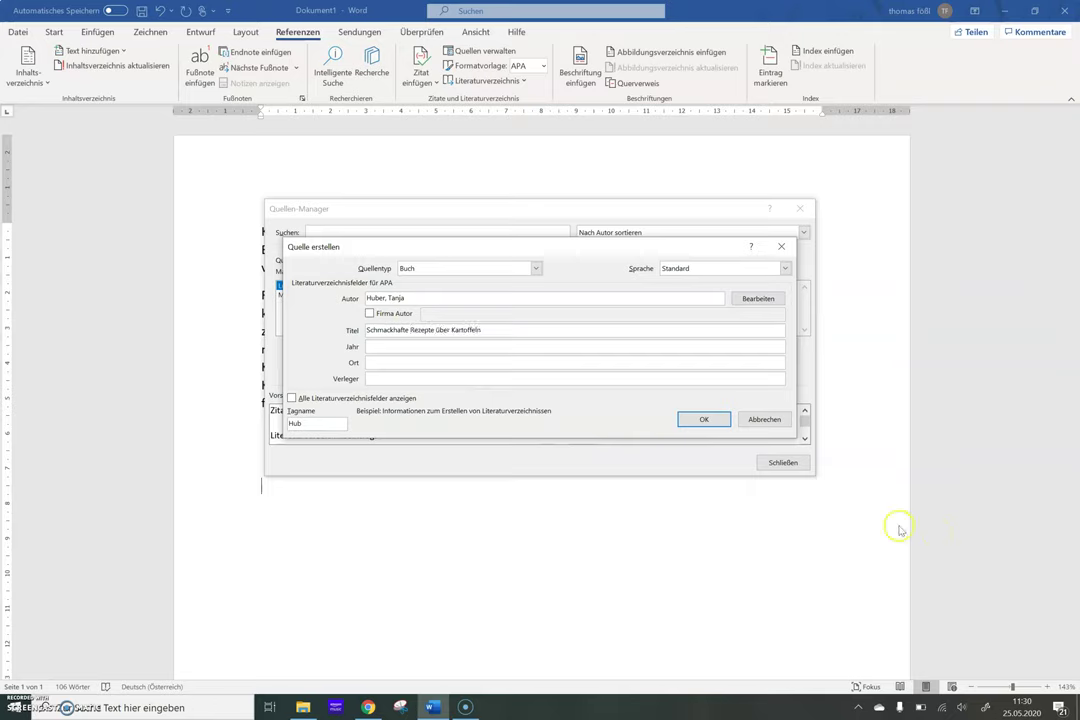
click(388, 346)
text(2012)
click(382, 365)
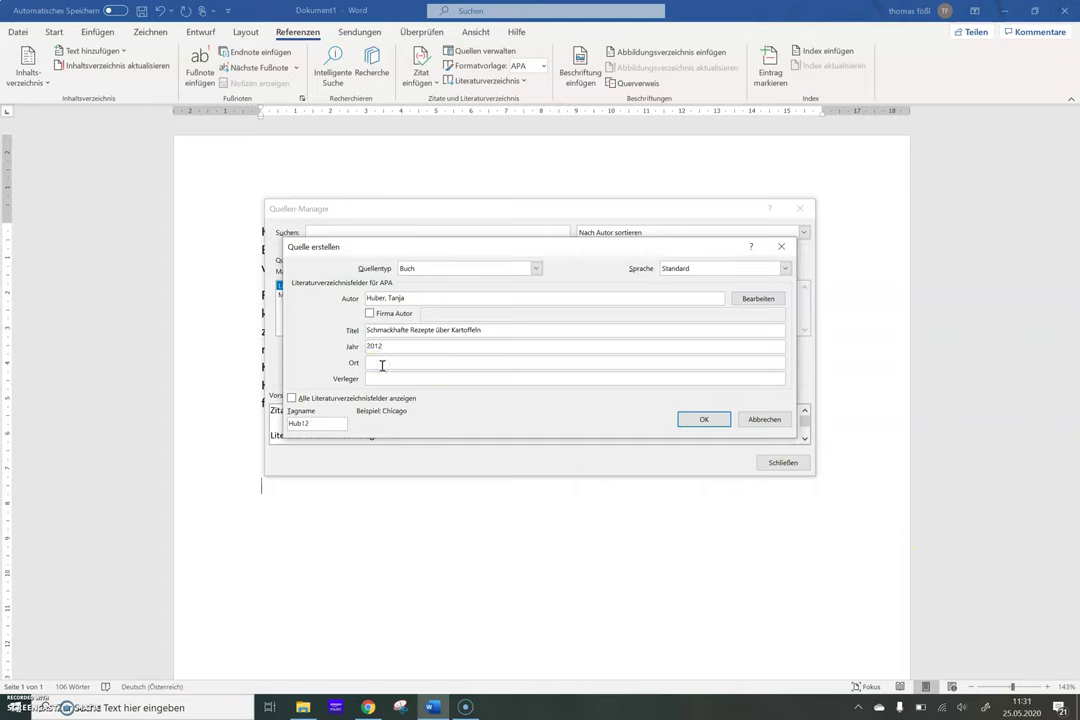
text(Graz)
click(389, 380)
text(Rezepteverlag)
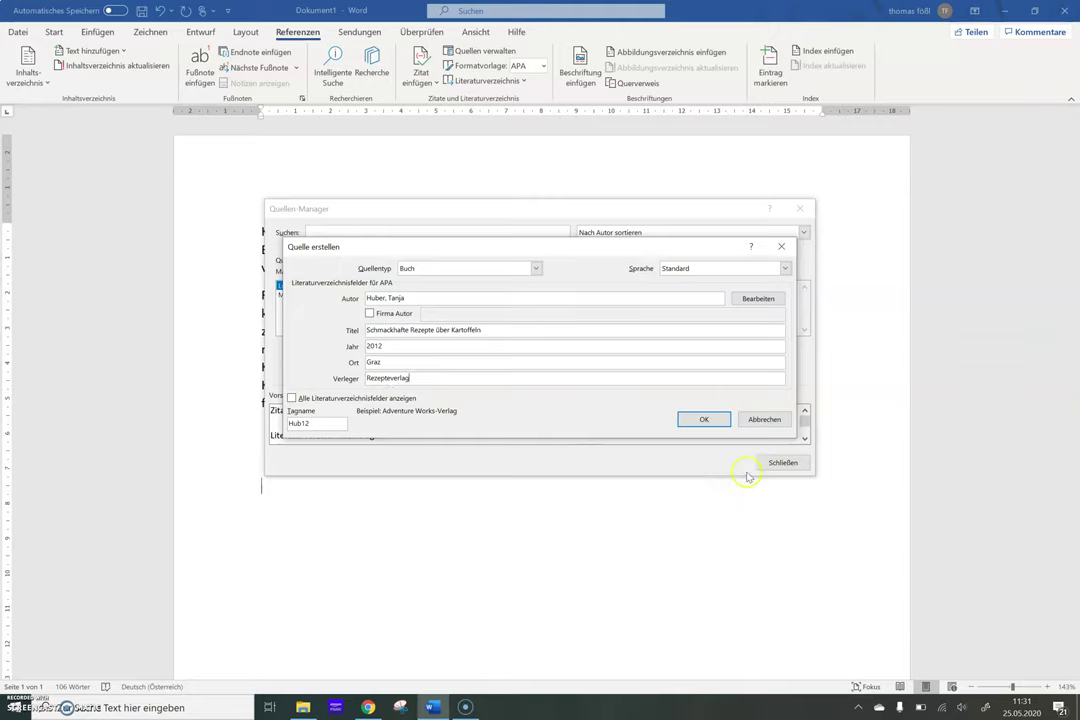
click(704, 420)
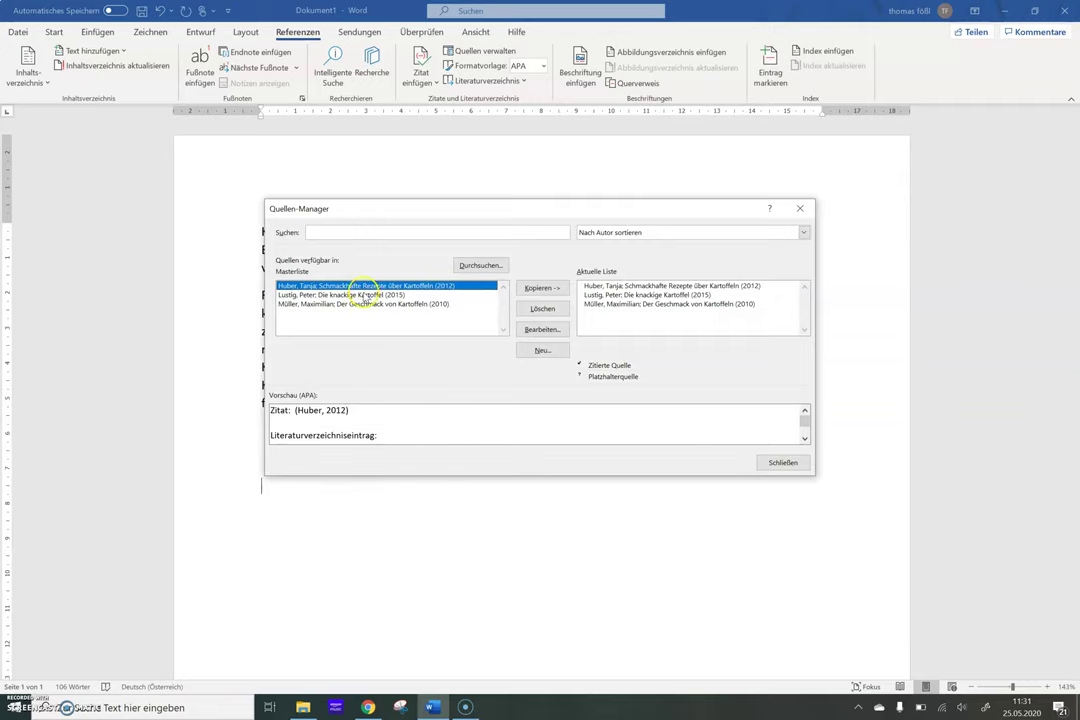
click(352, 304)
click(340, 295)
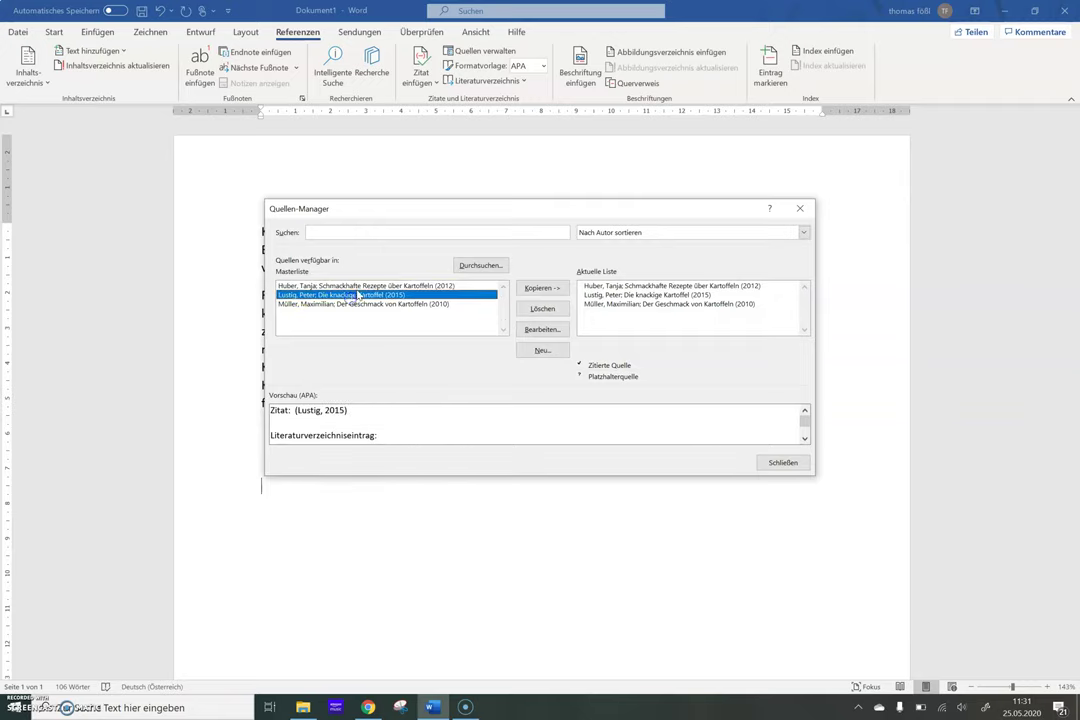
click(325, 286)
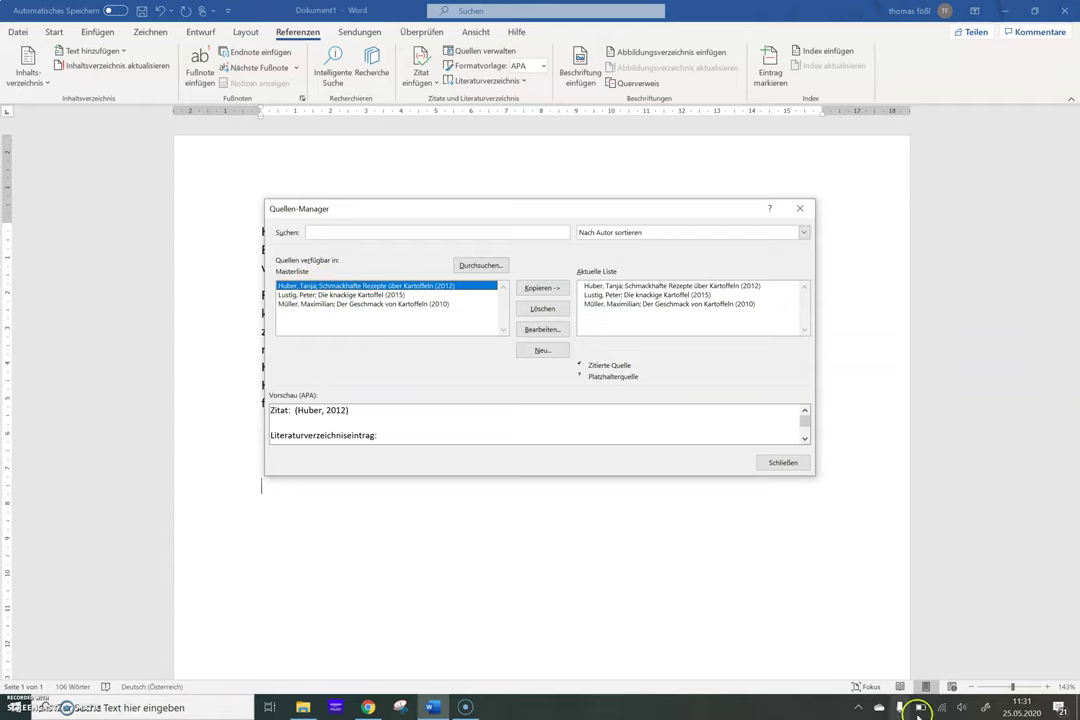
click(541, 329)
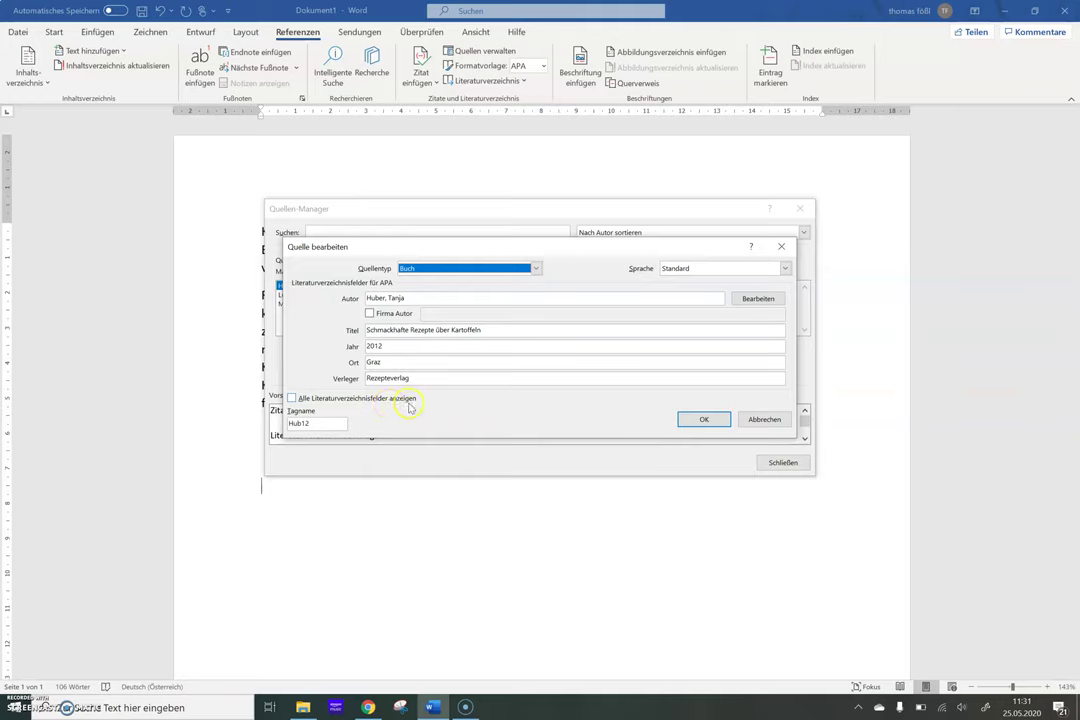
click(291, 398)
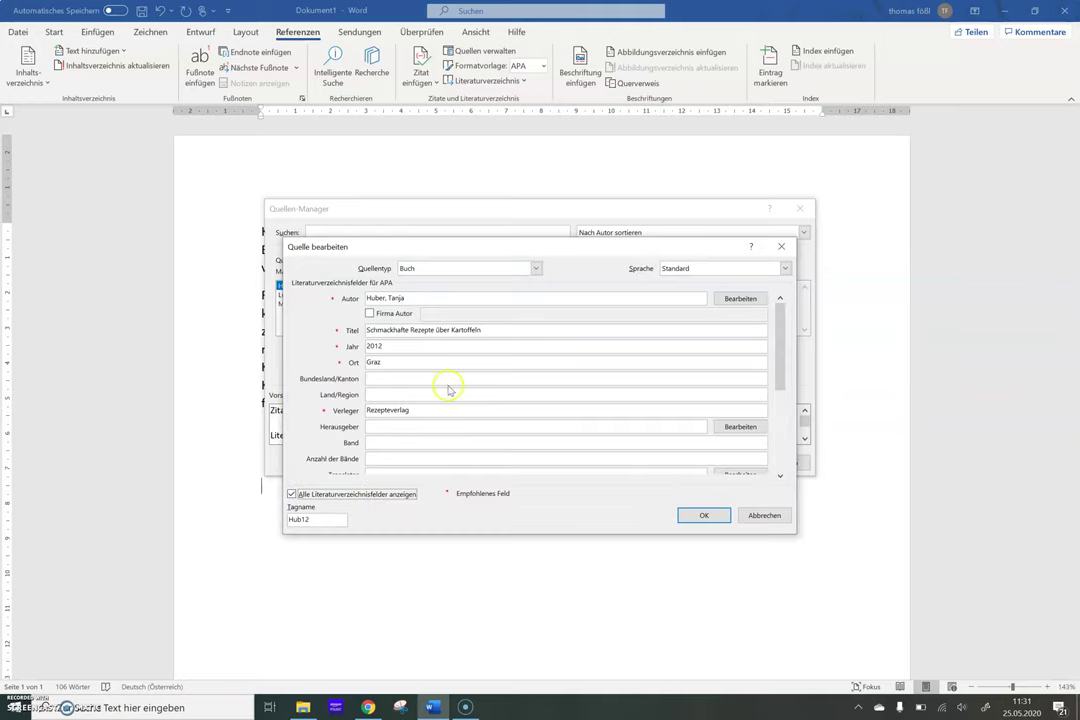
click(374, 427)
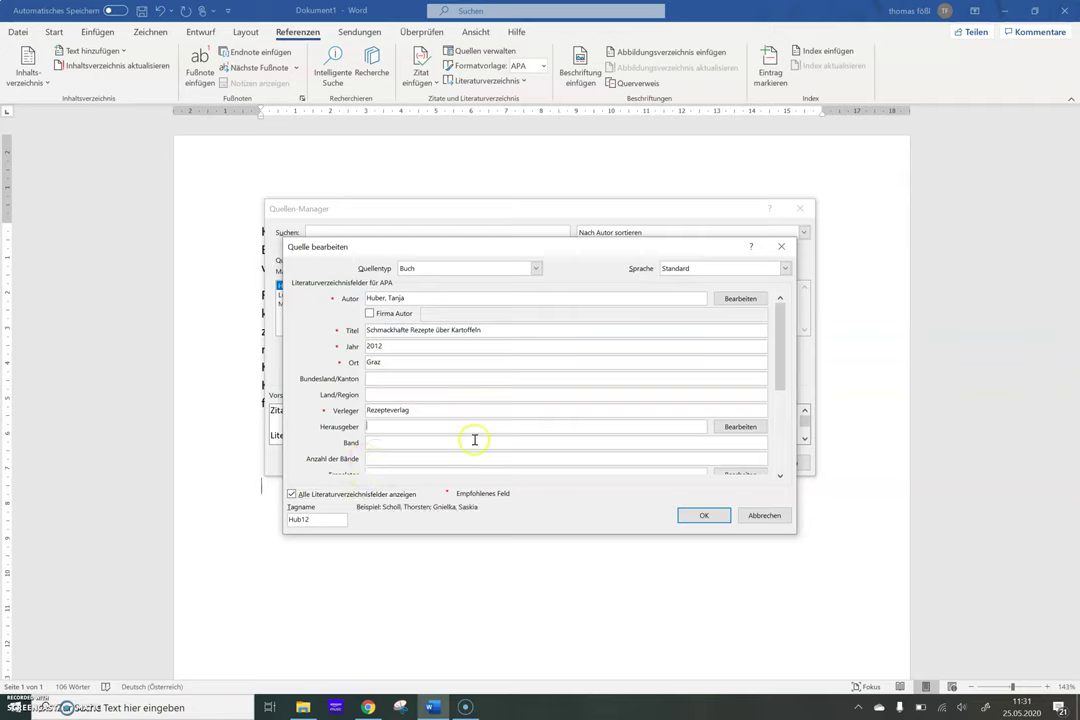
click(779, 476)
click(779, 476)
click(779, 476)
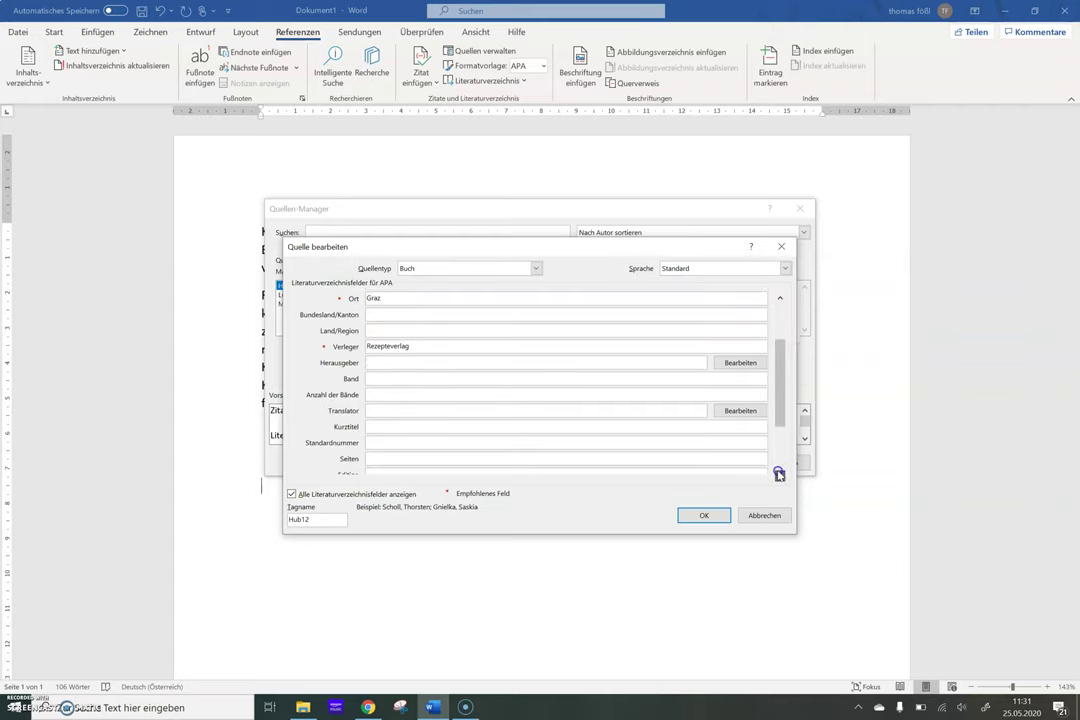
click(779, 476)
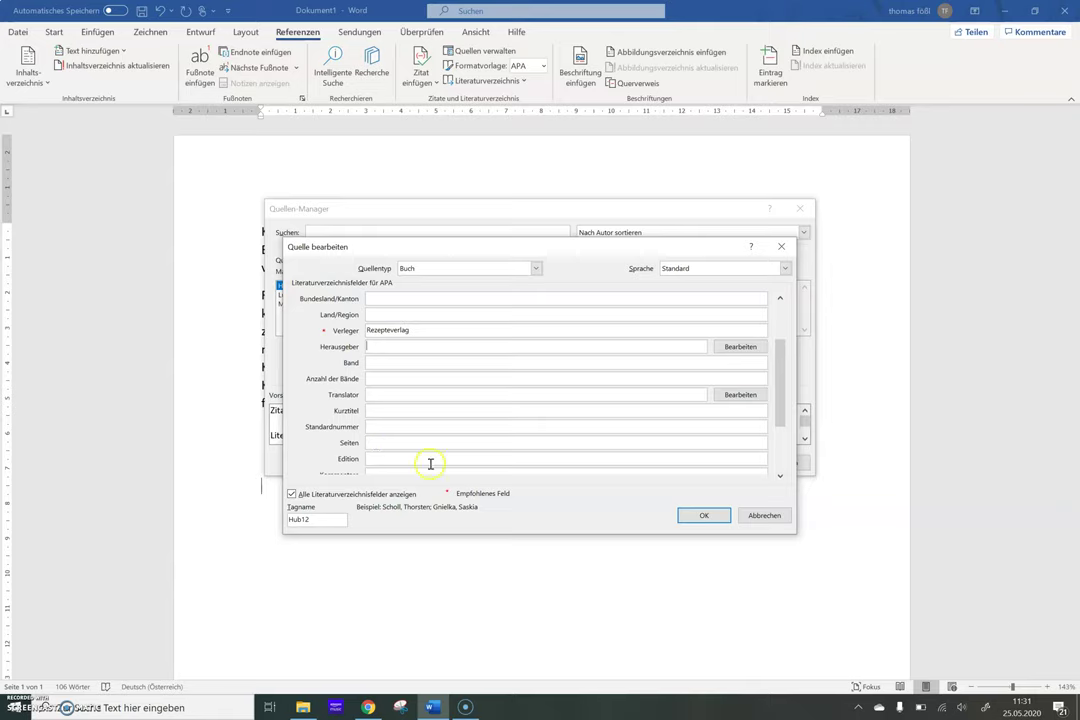
click(292, 494)
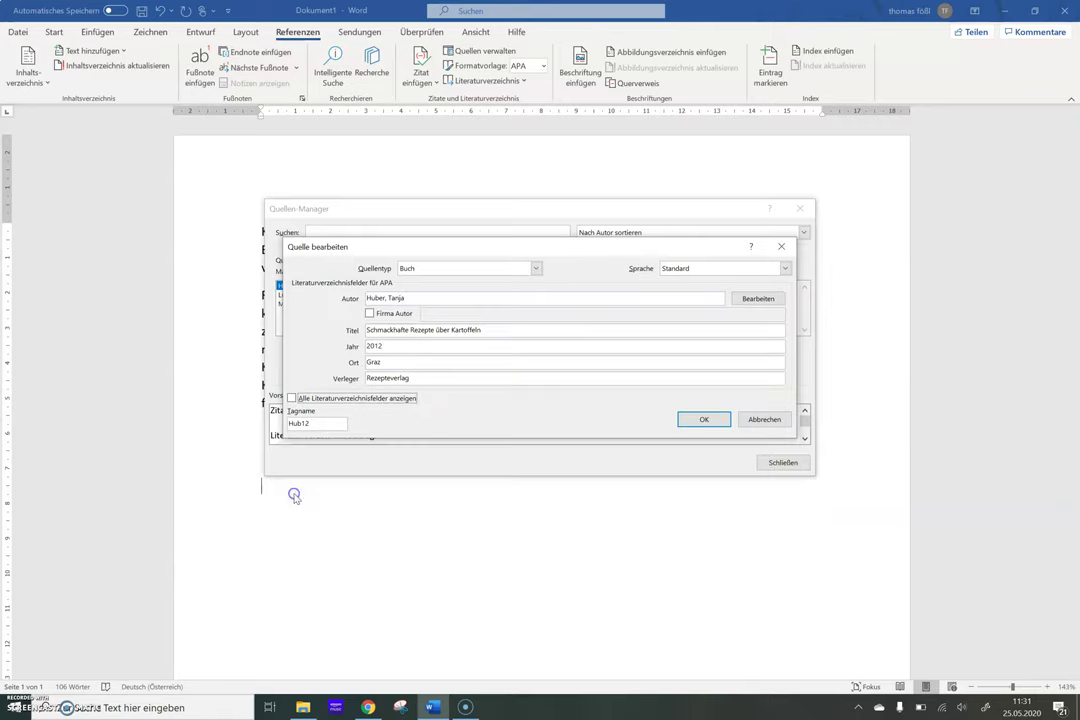
click(703, 420)
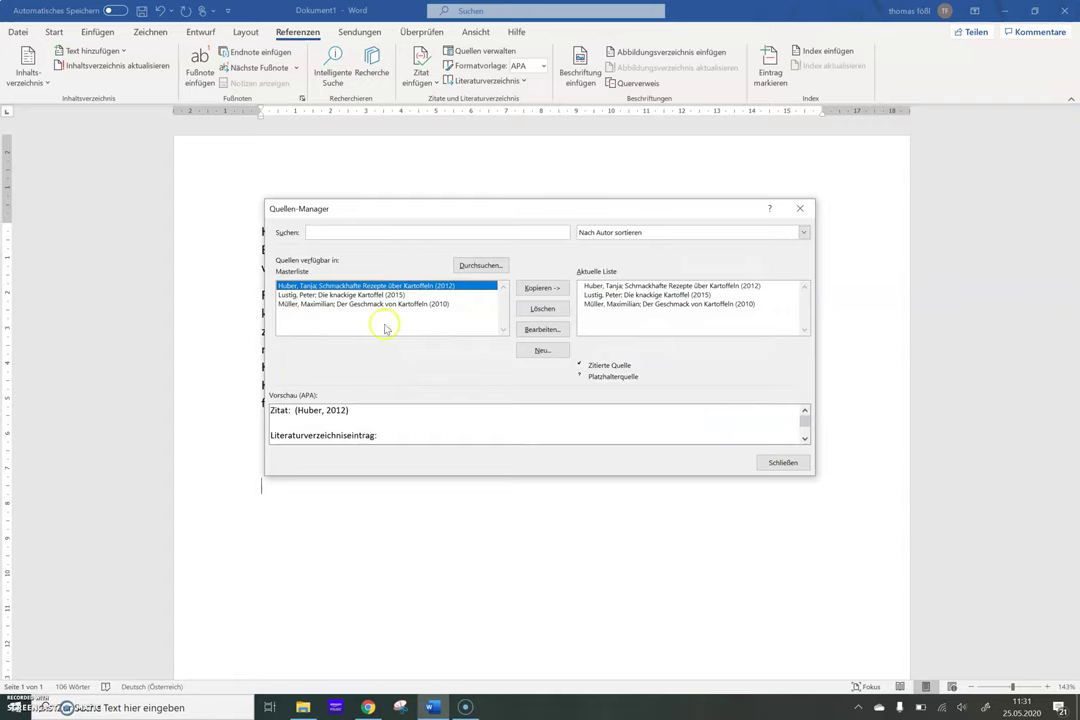
Close the source manager and cite the 2015 book 'Die knackige Kartoffel' after 'Beilage.'
click(782, 462)
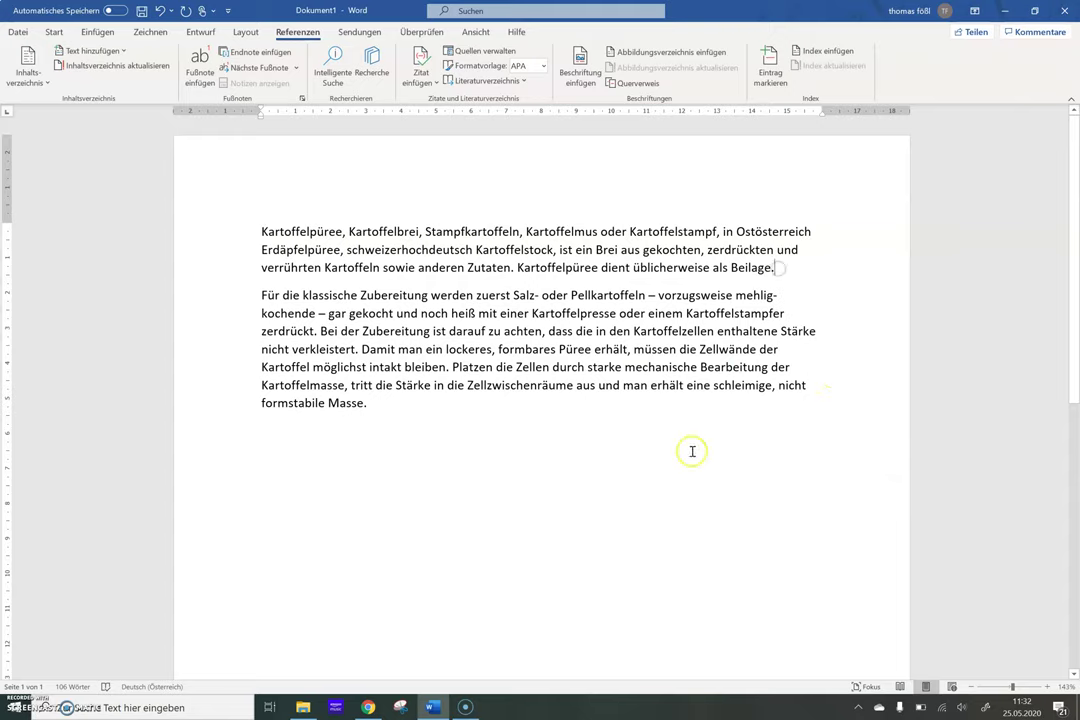
click(421, 86)
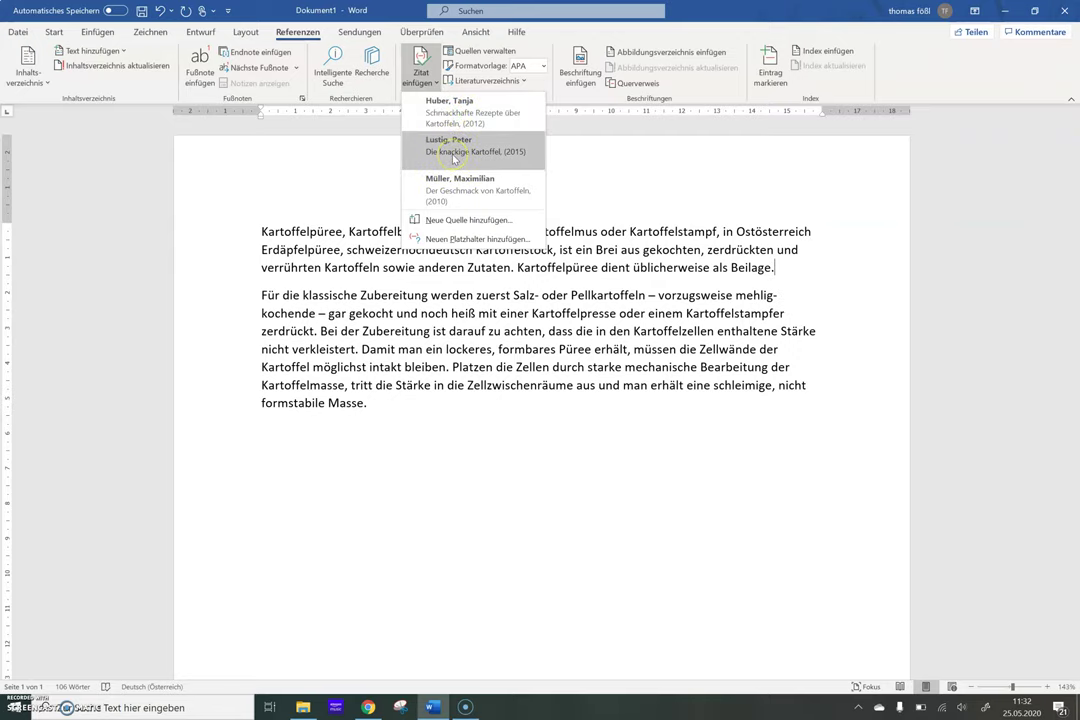
click(454, 155)
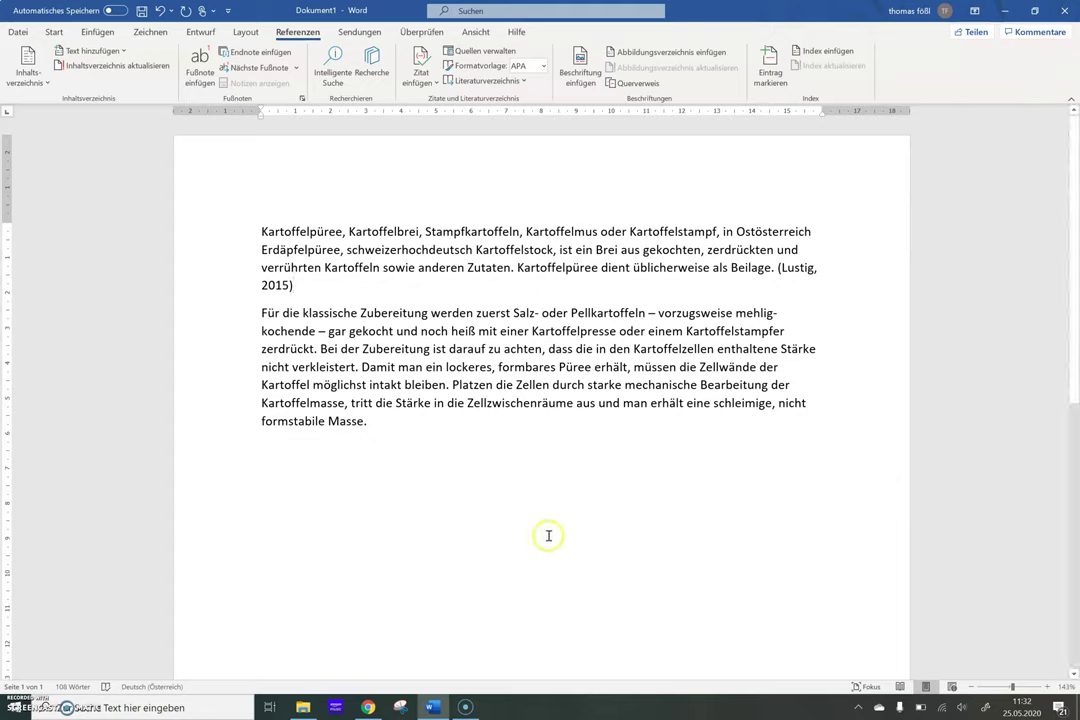
click(276, 284)
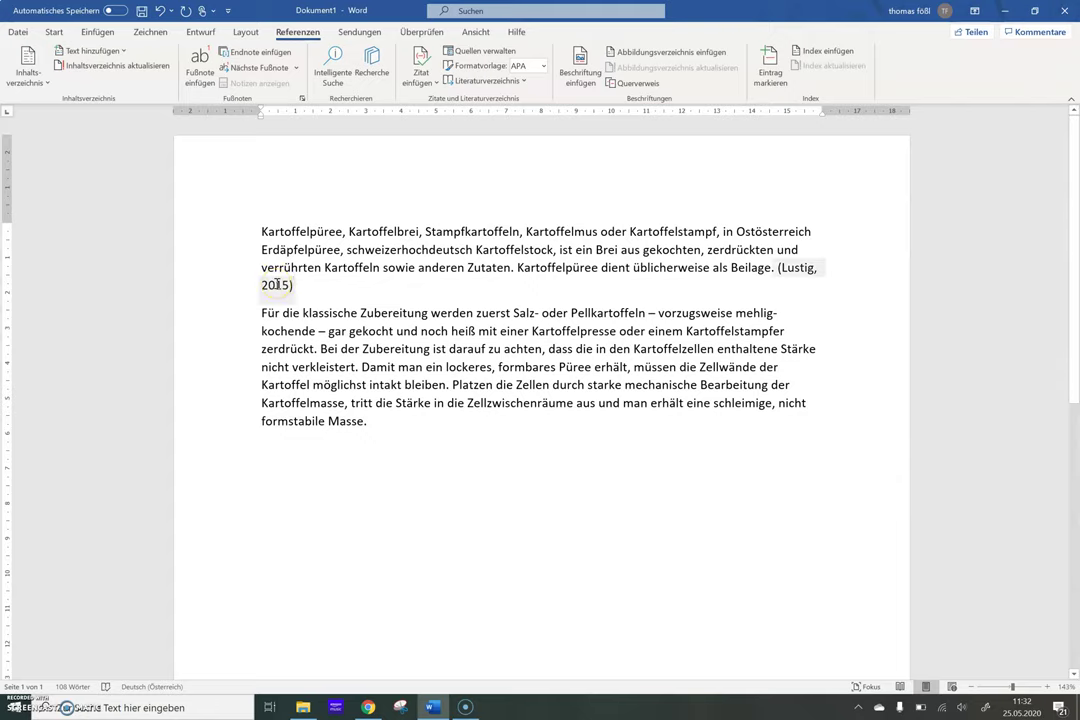
double_click(276, 284)
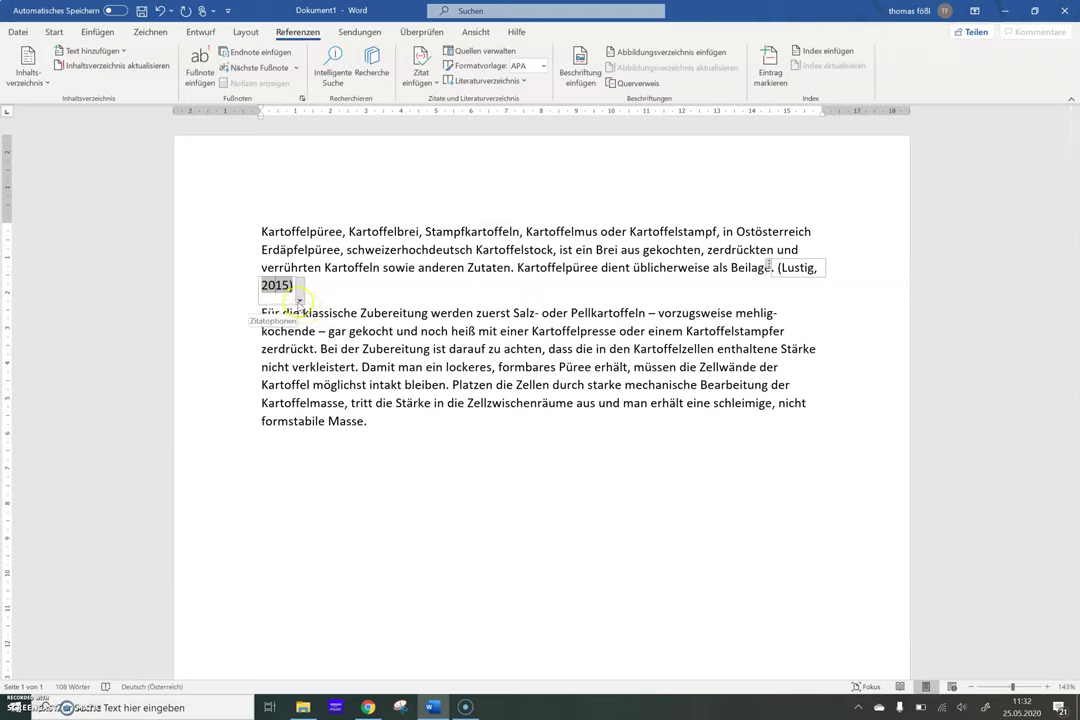
Edit the 2015 citation to include page 12, so it shows S. 12
click(298, 300)
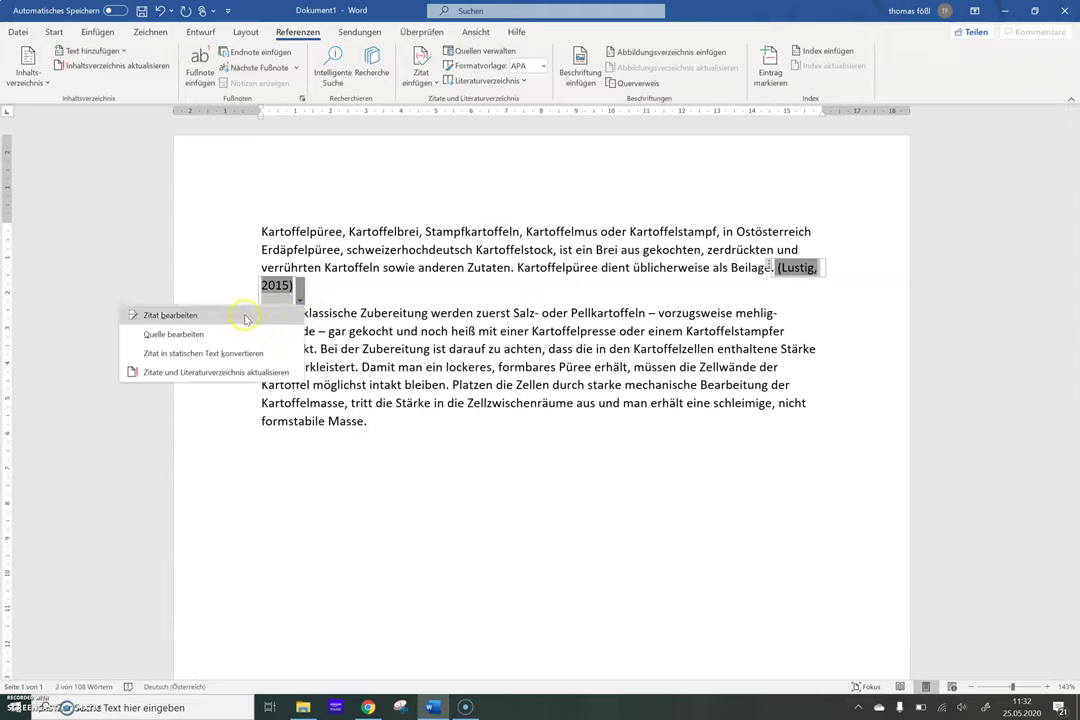
click(243, 318)
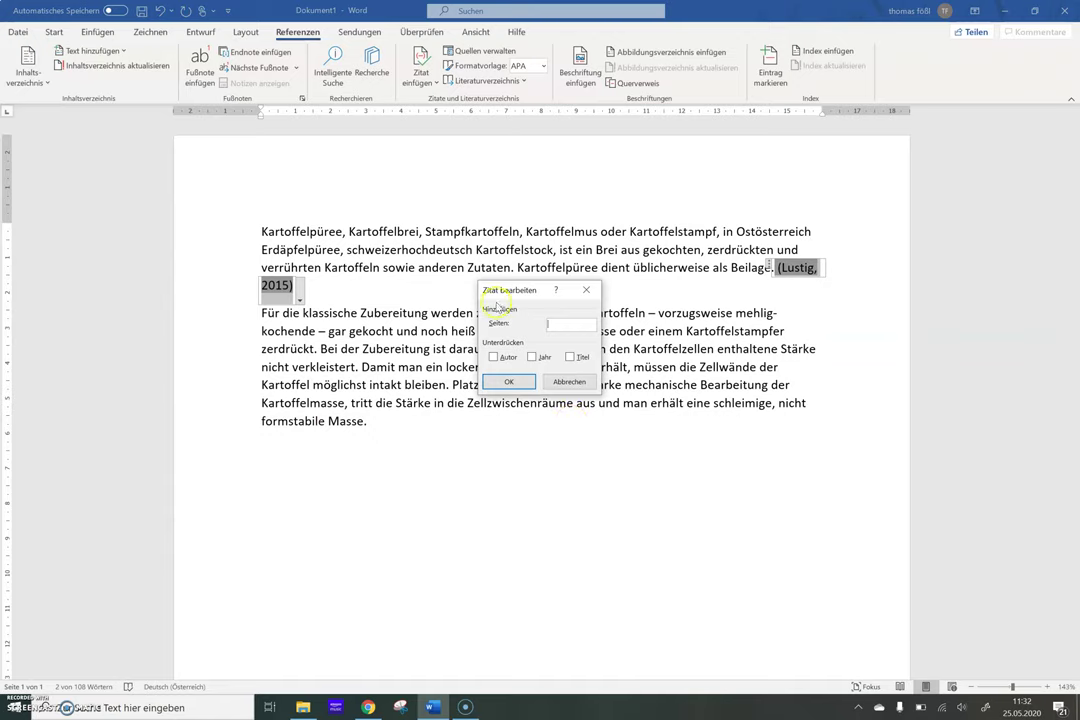
click(564, 324)
click(509, 382)
click(473, 528)
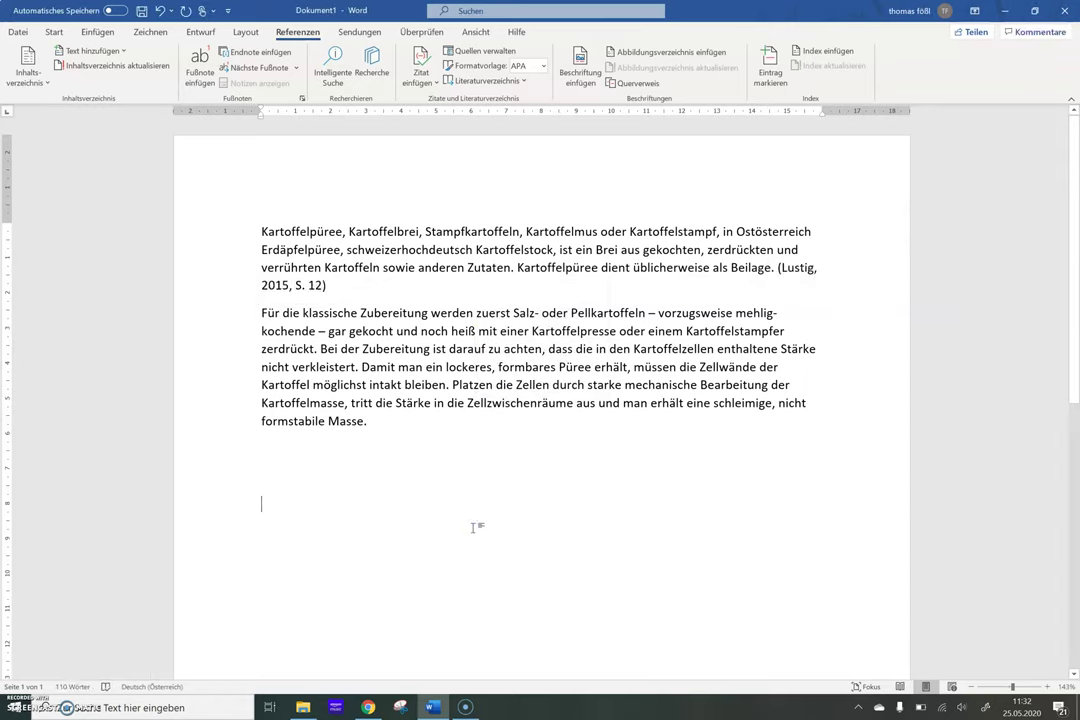
drag(476, 527, 258, 522)
Insert a 2012 book citation after 'zerdrückt' and set its pages to 124 ff
click(421, 72)
click(443, 113)
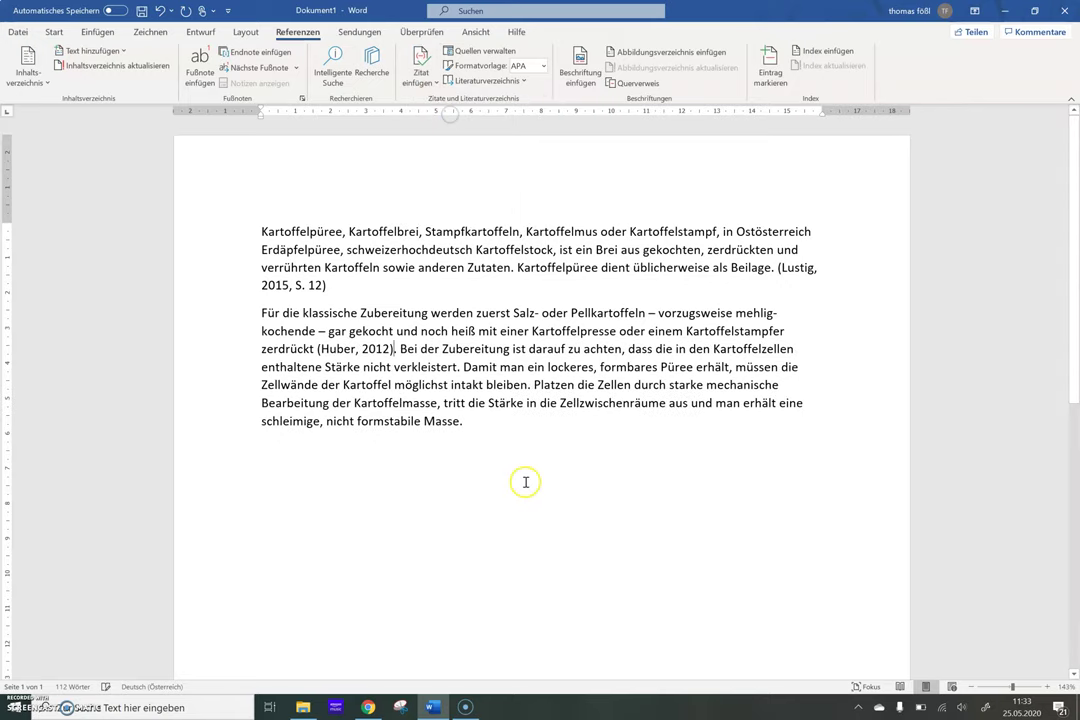
click(376, 349)
click(399, 352)
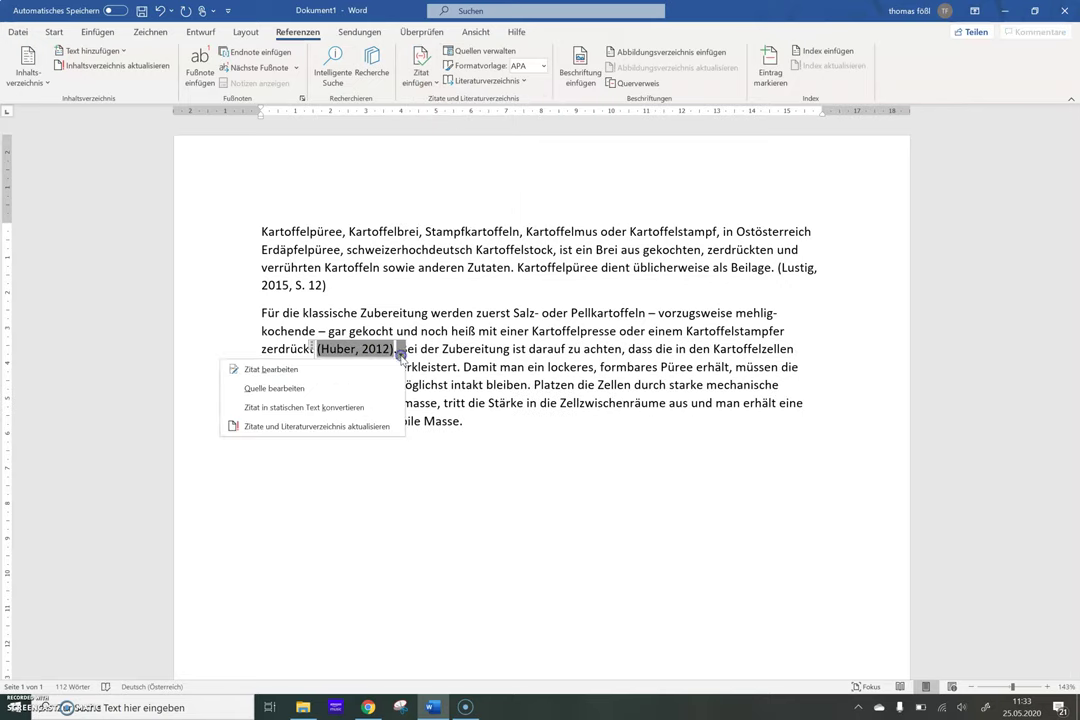
click(291, 372)
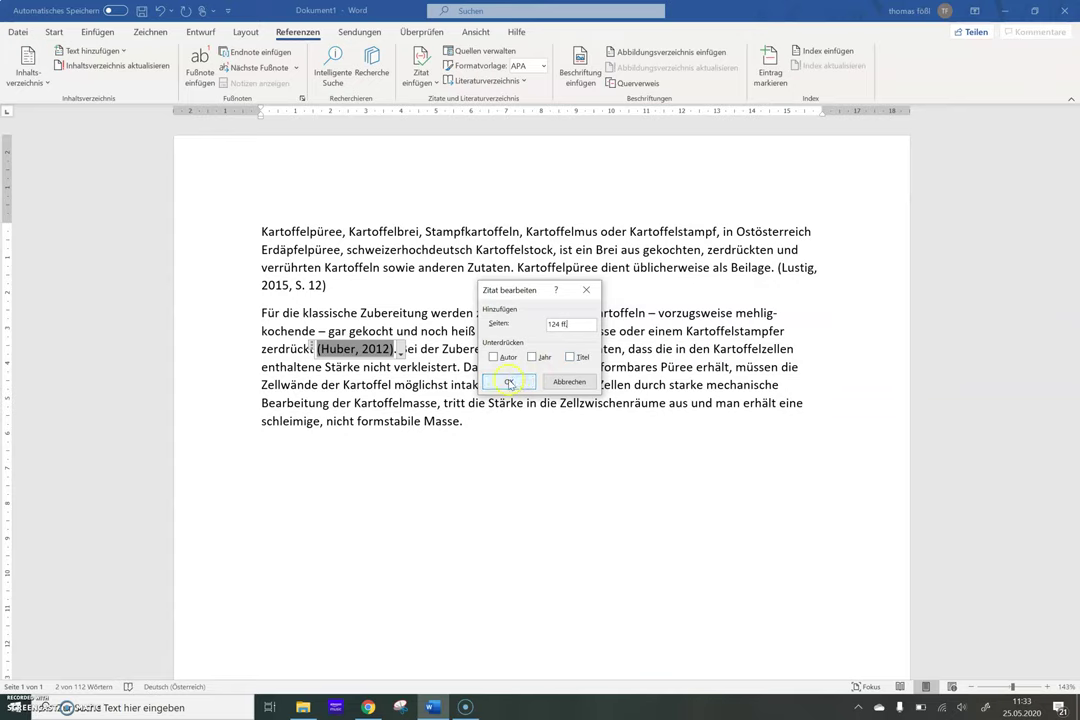
click(508, 381)
click(532, 502)
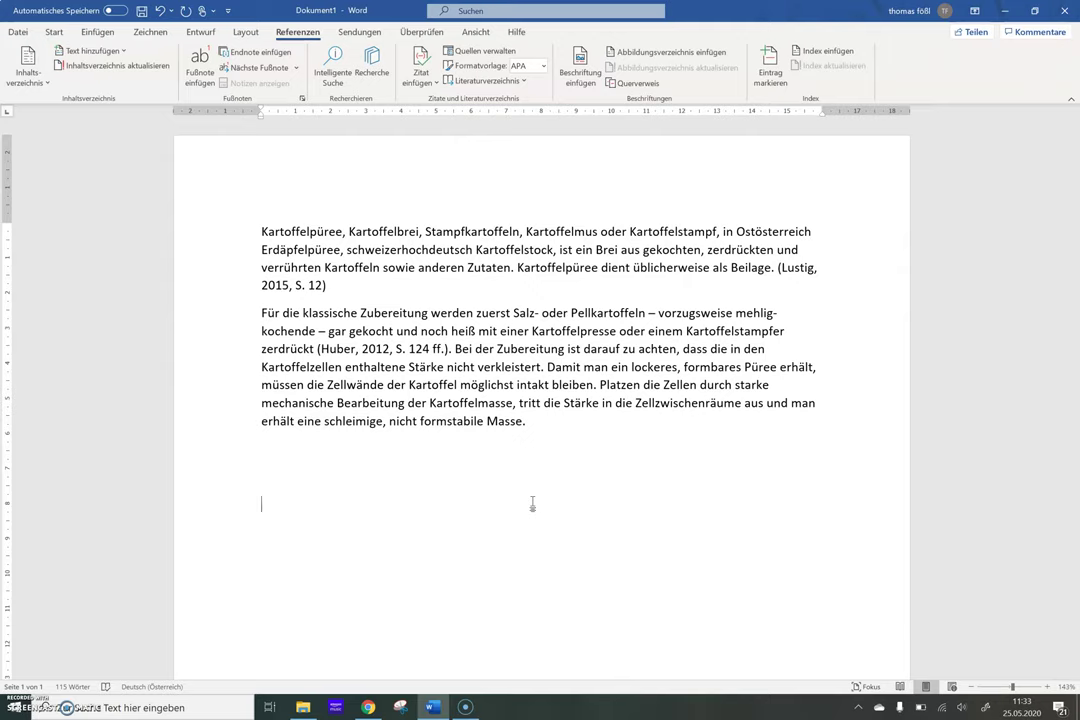
Insert the built-in Literaturverzeichnis on the empty line below the body text
double_click(258, 500)
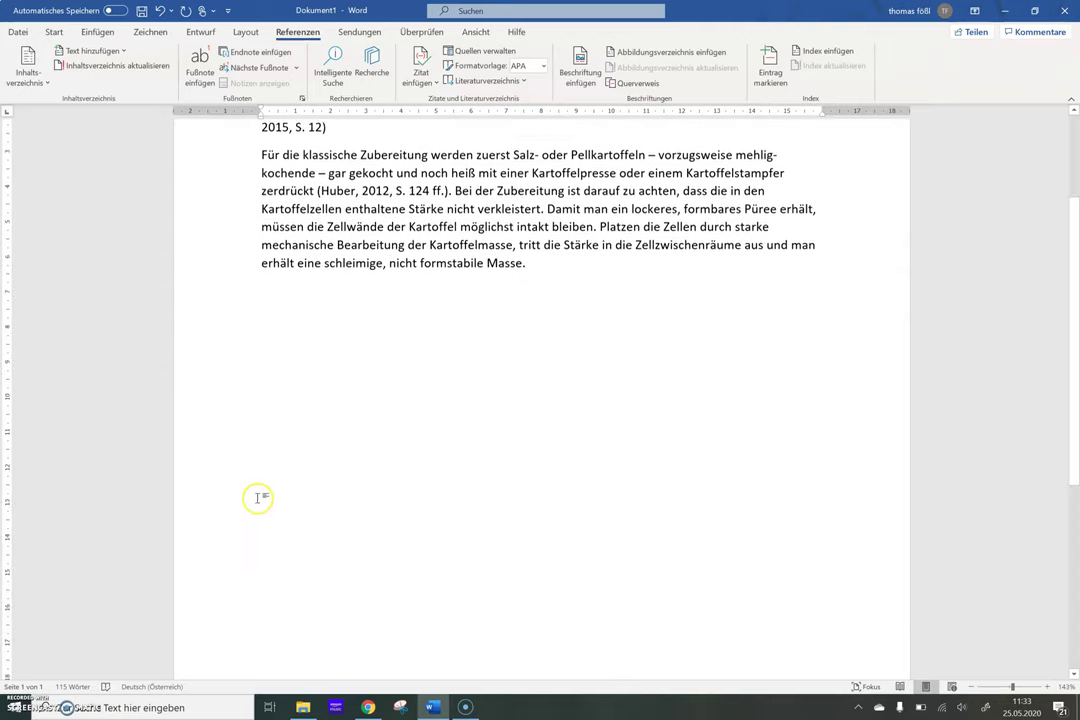
double_click(271, 472)
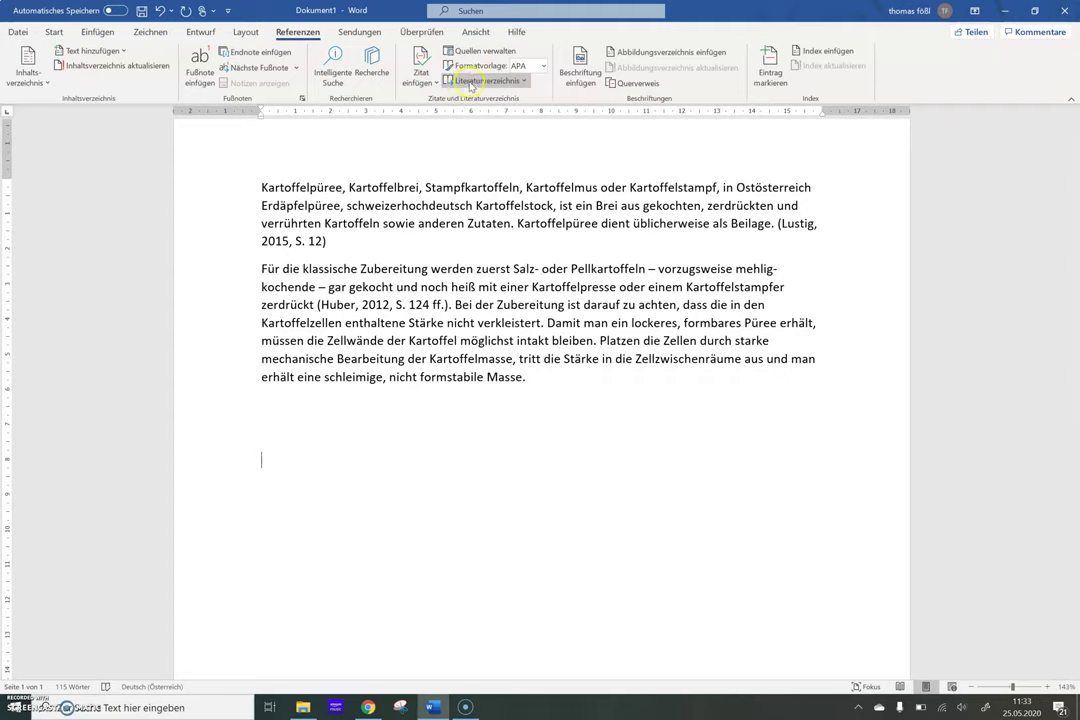
click(524, 83)
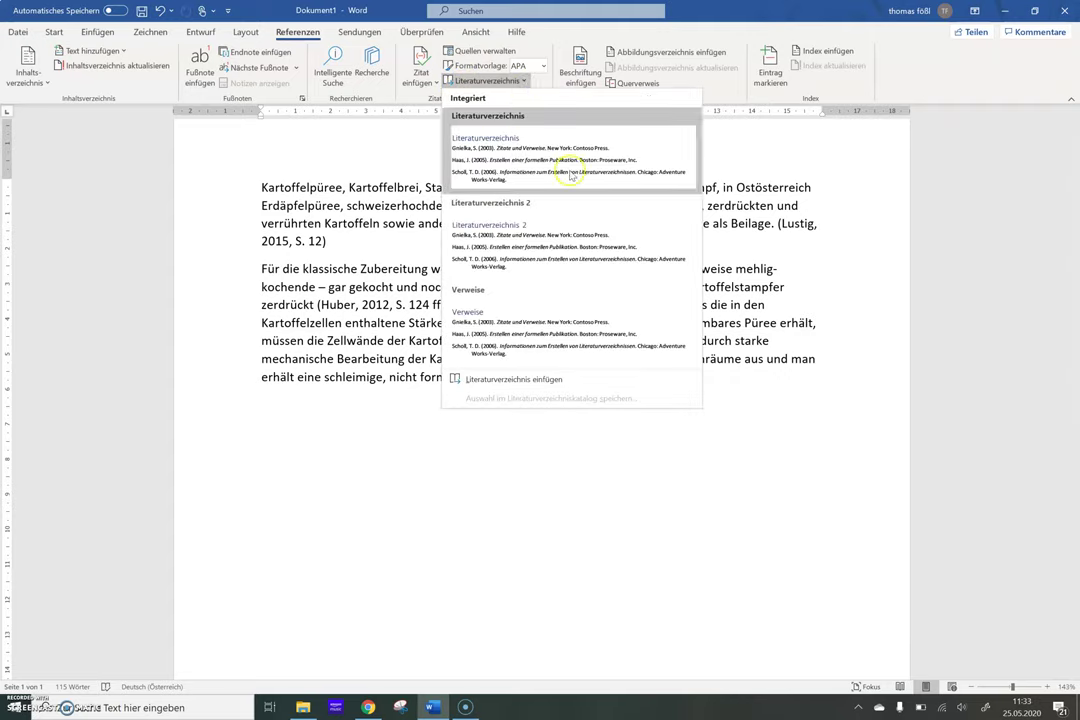
click(500, 160)
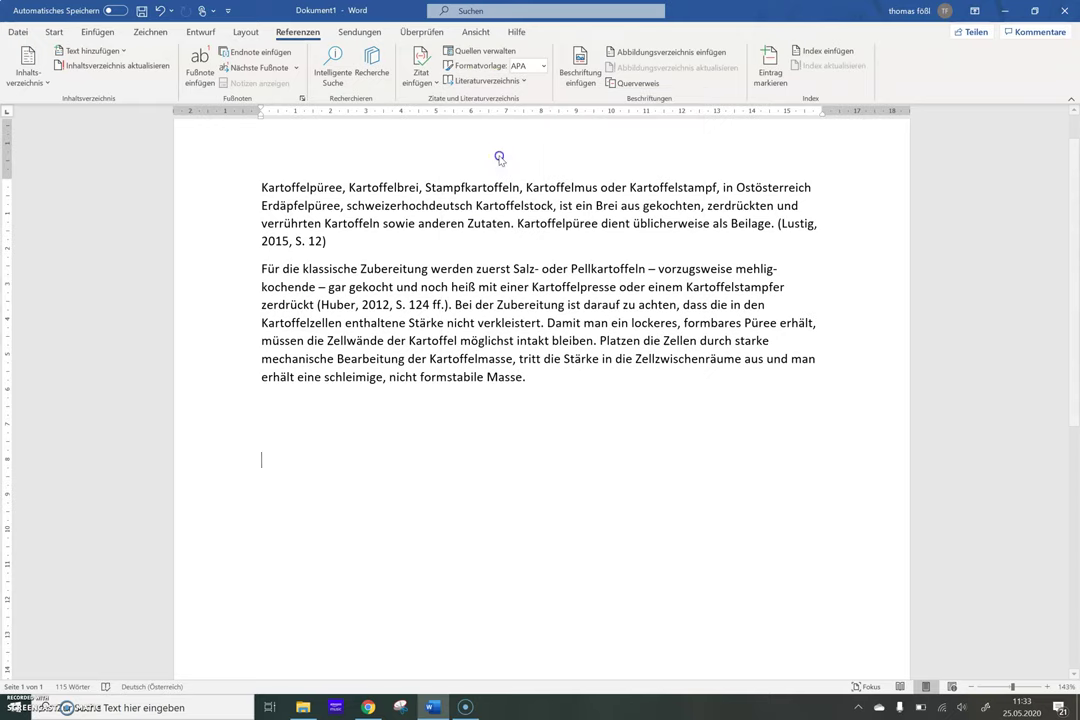
scroll(217, 469, down, 1)
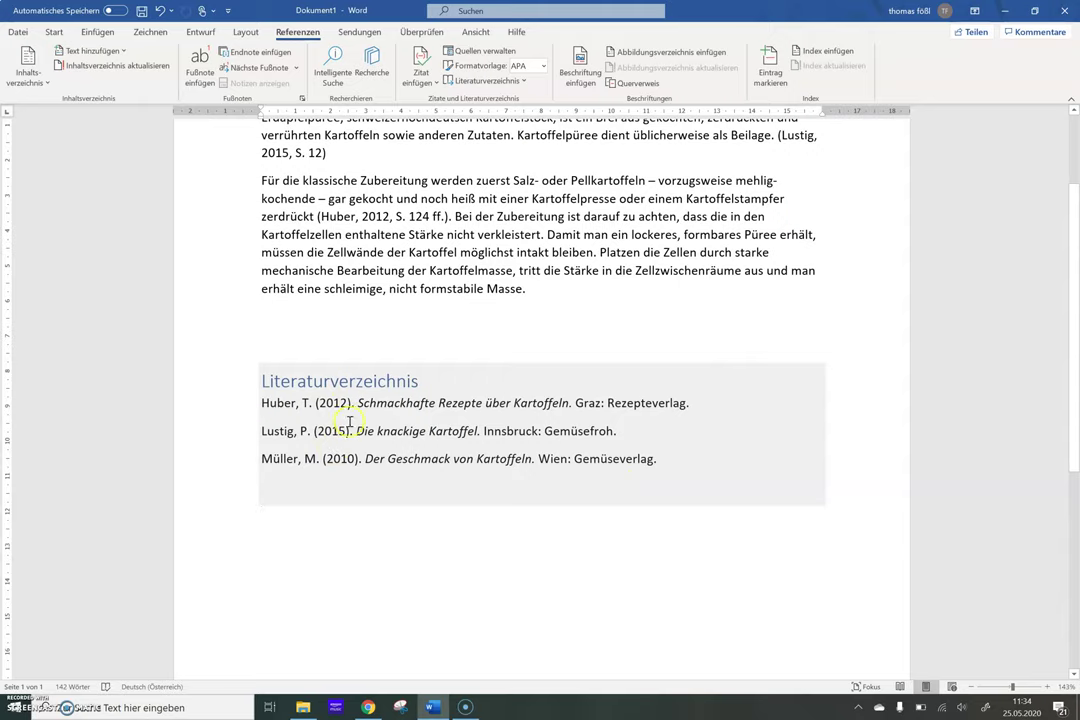
click(270, 381)
double_click(366, 389)
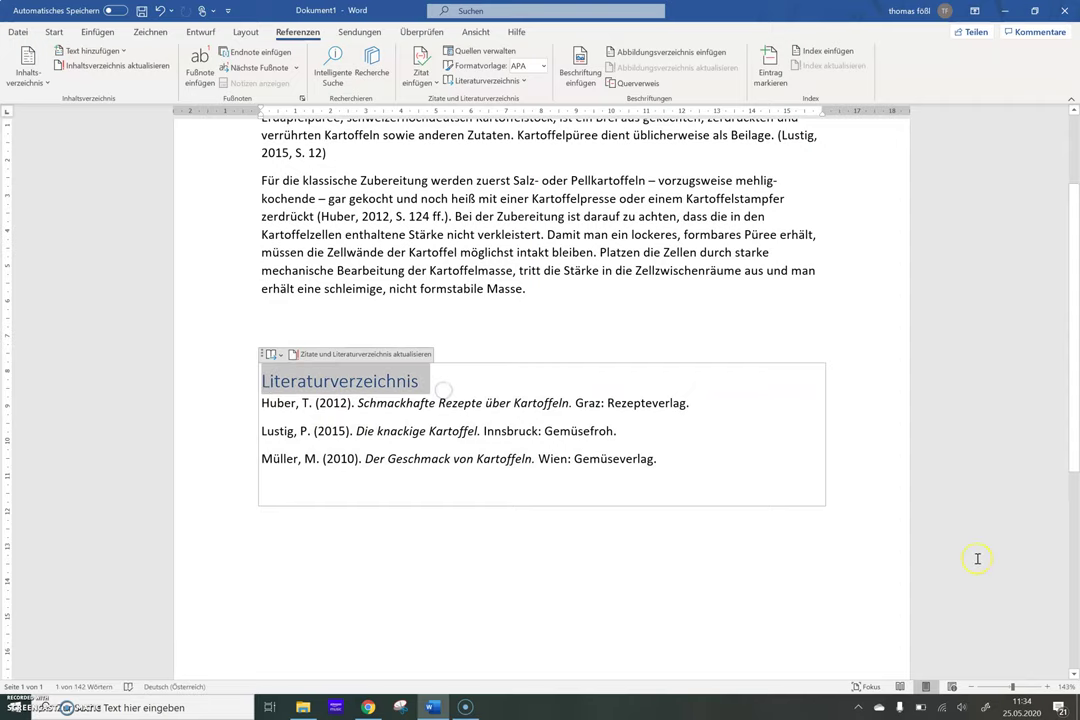
key(Delete)
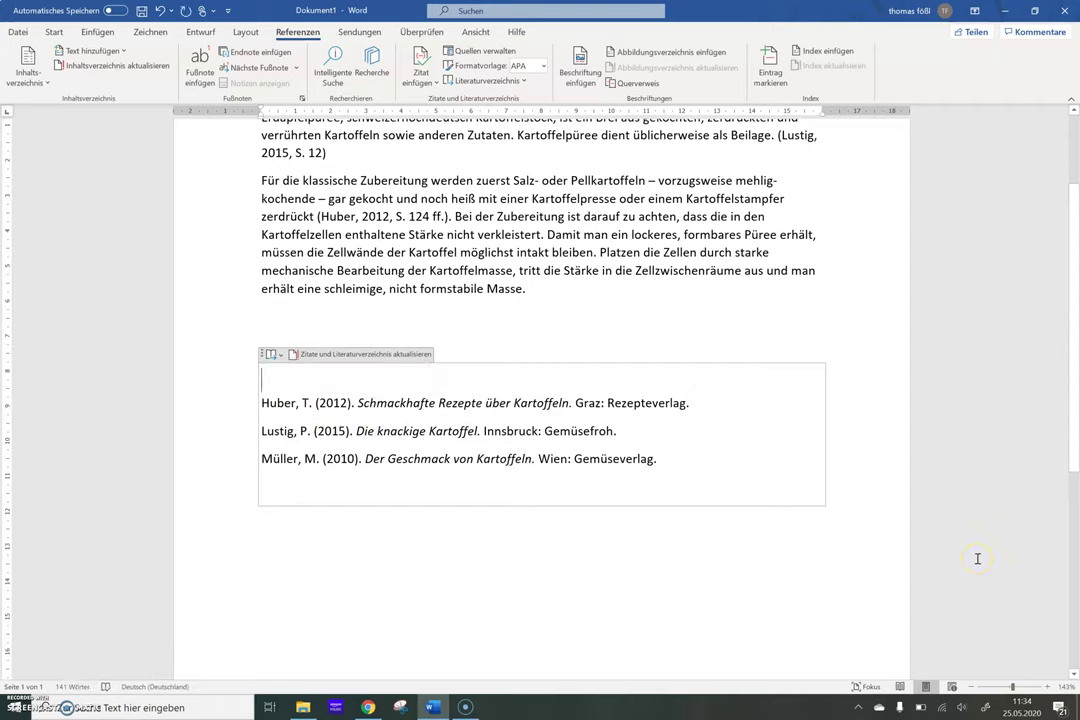
double_click(290, 384)
key(Delete)
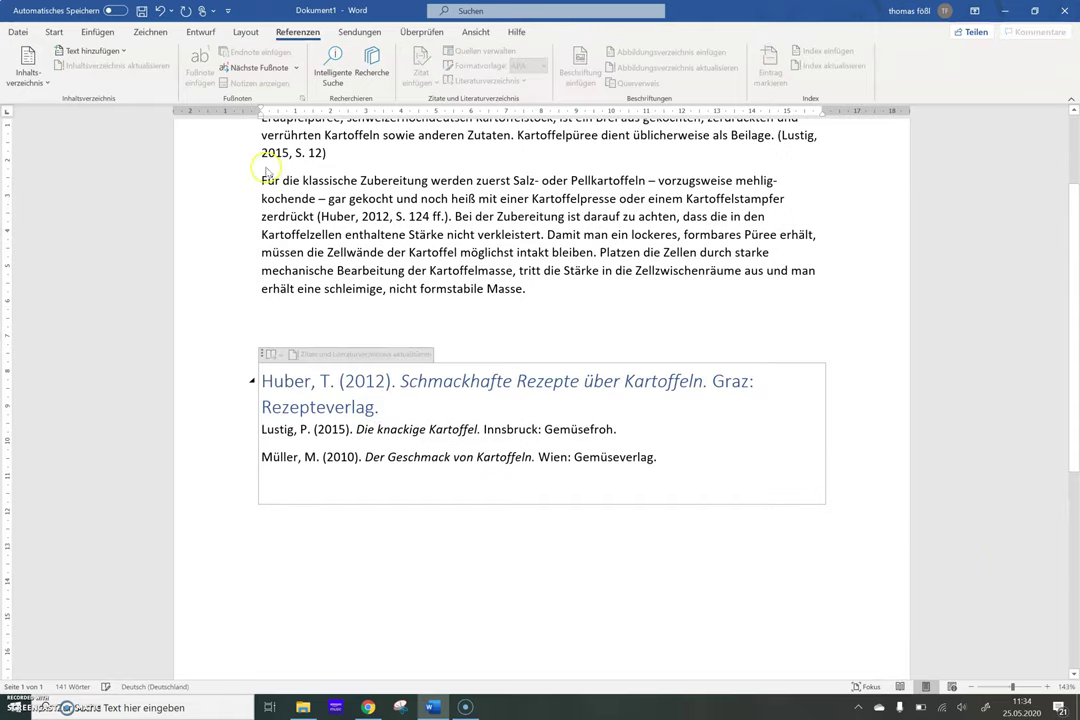
click(162, 11)
click(162, 11)
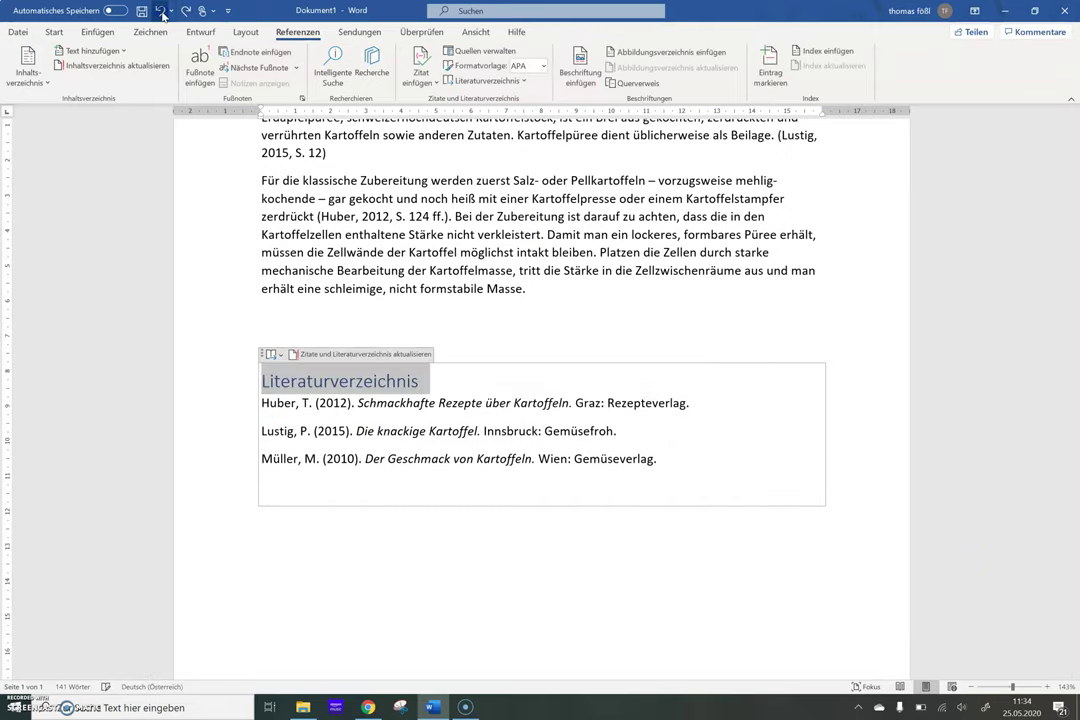
click(53, 32)
click(233, 55)
click(233, 55)
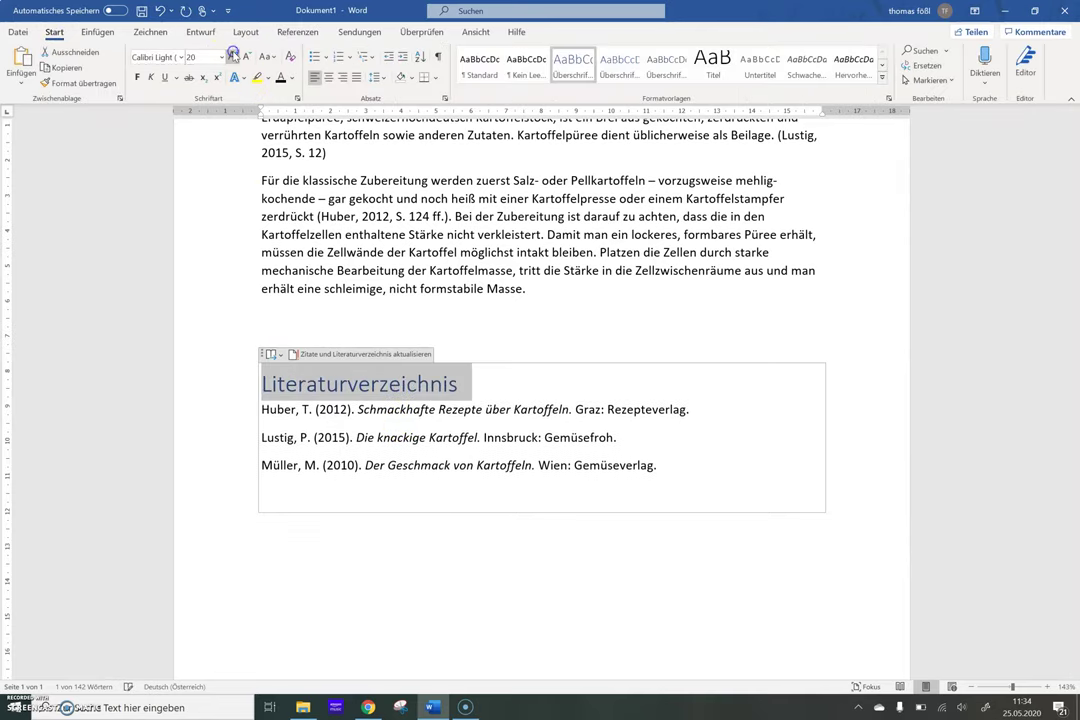
click(233, 55)
click(248, 58)
click(248, 58)
click(248, 58)
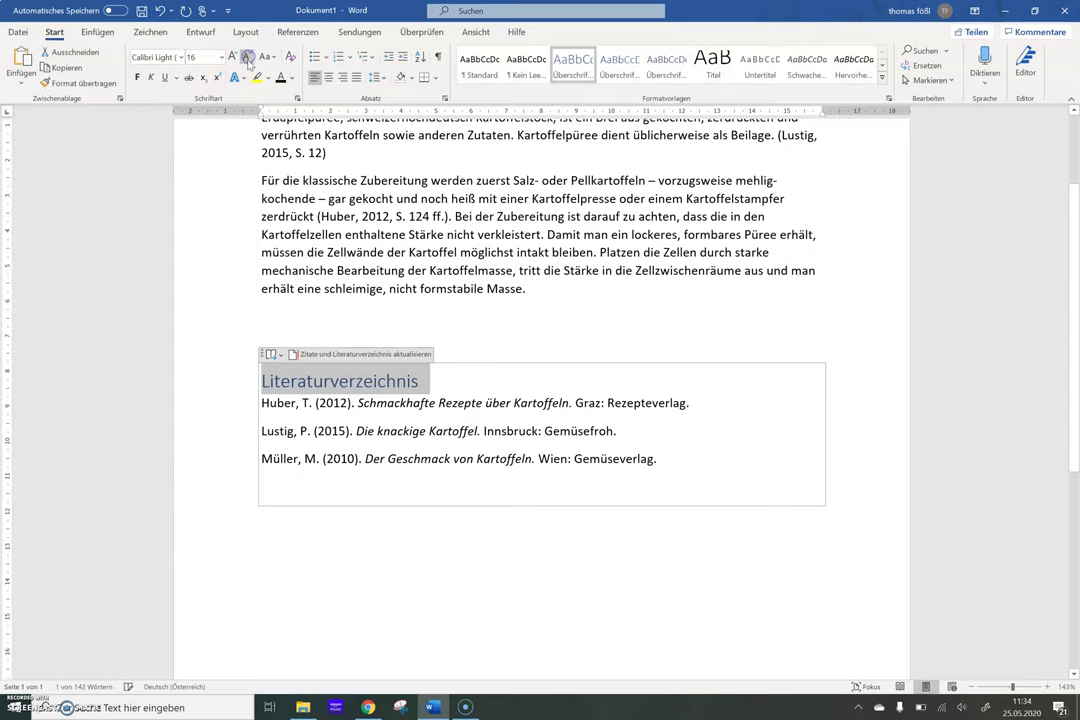
click(379, 539)
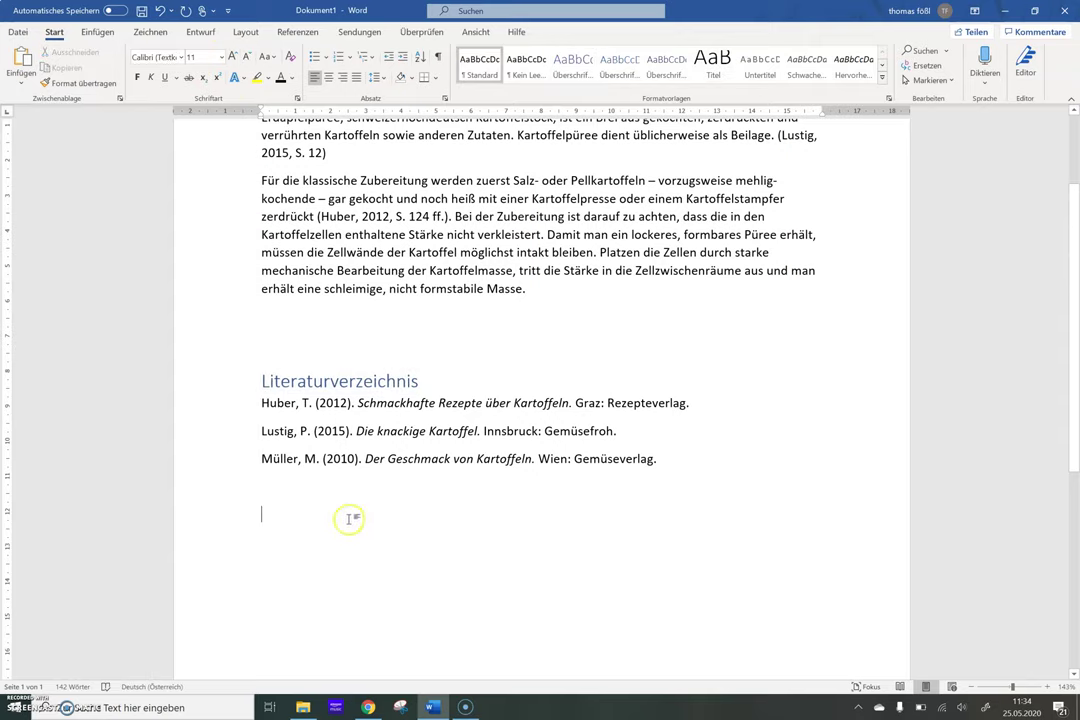
scroll(340, 514, up, 3)
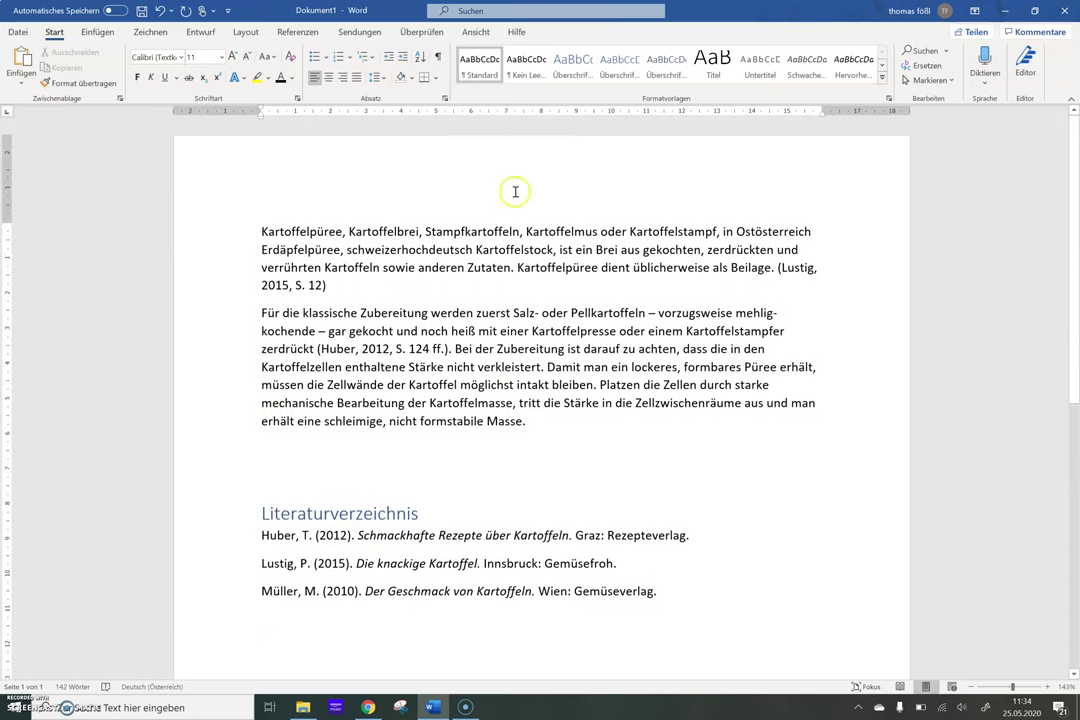
Open the source manager, start a new book source, and enter its author
click(297, 32)
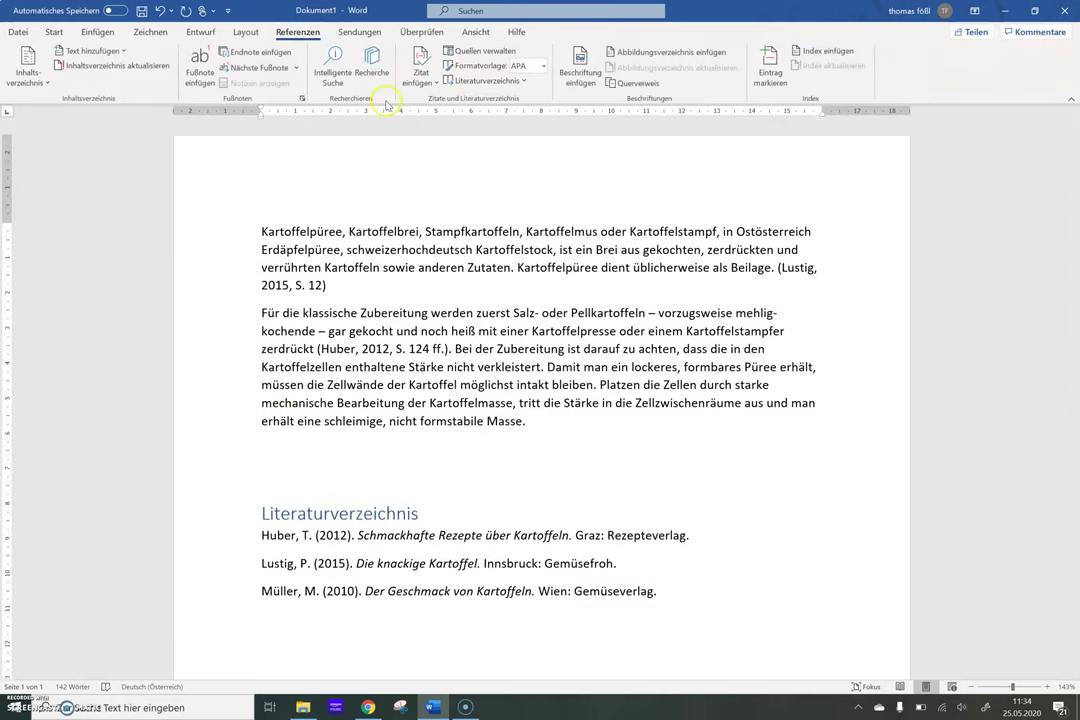
click(476, 49)
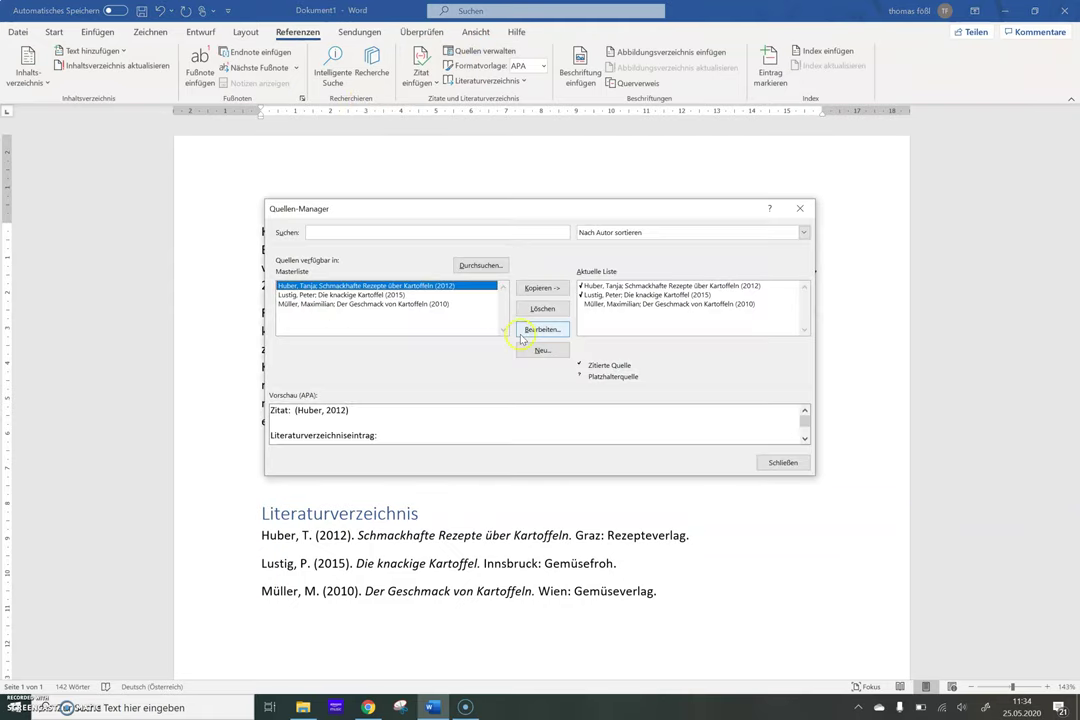
click(533, 348)
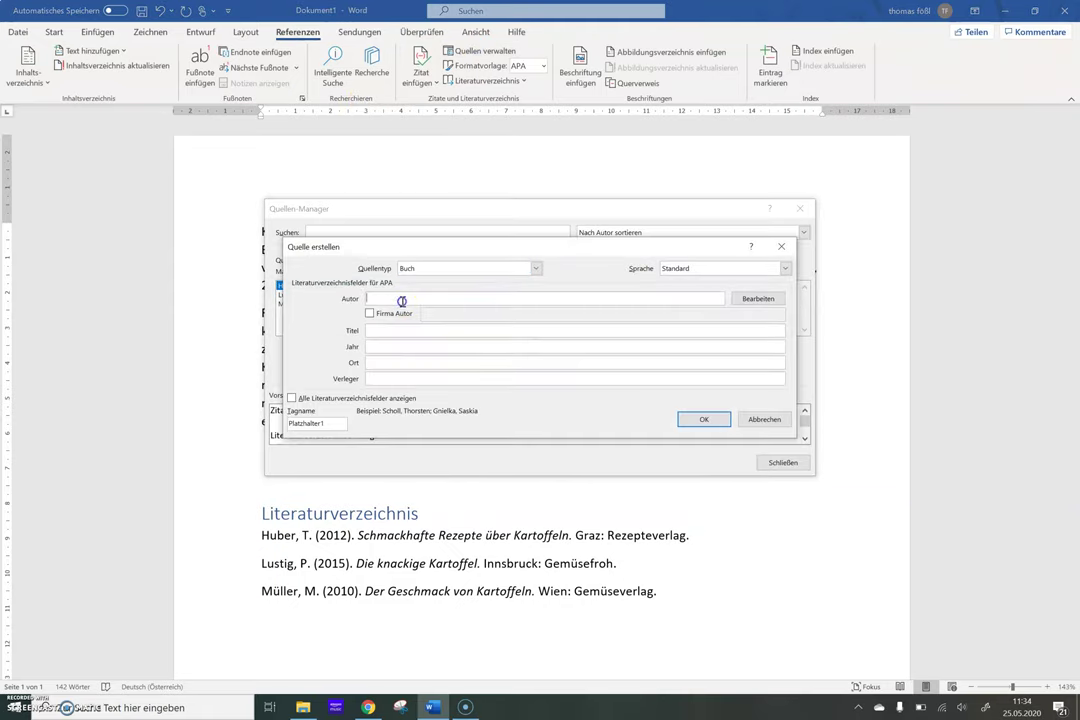
click(757, 298)
click(499, 274)
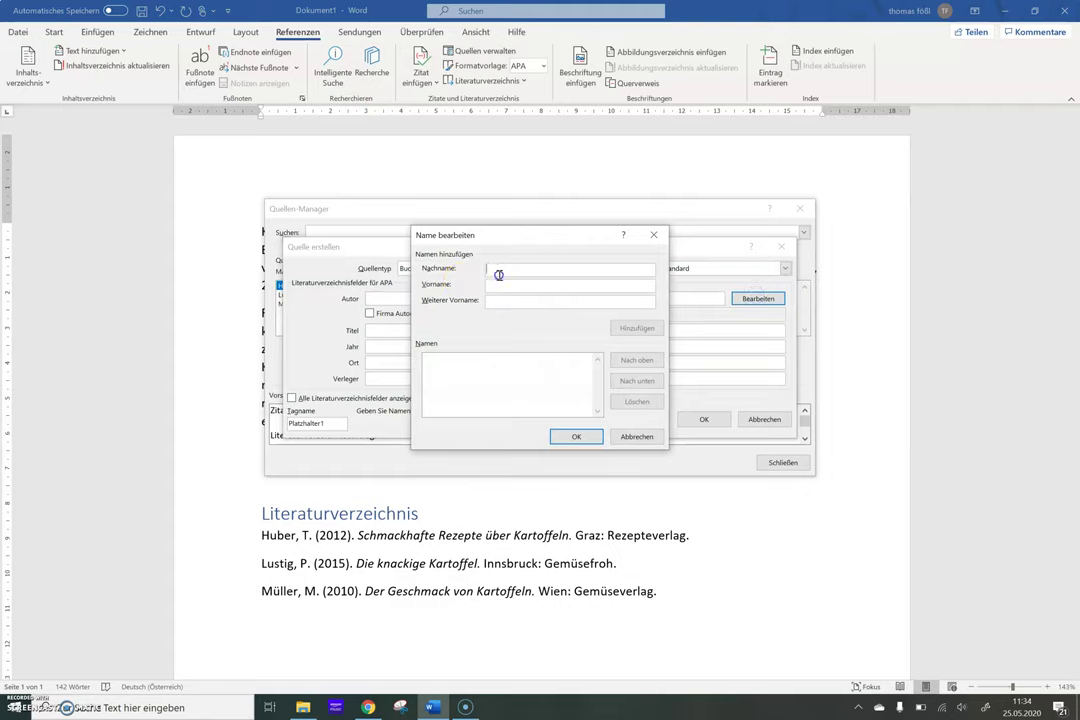
text(Hirscher)
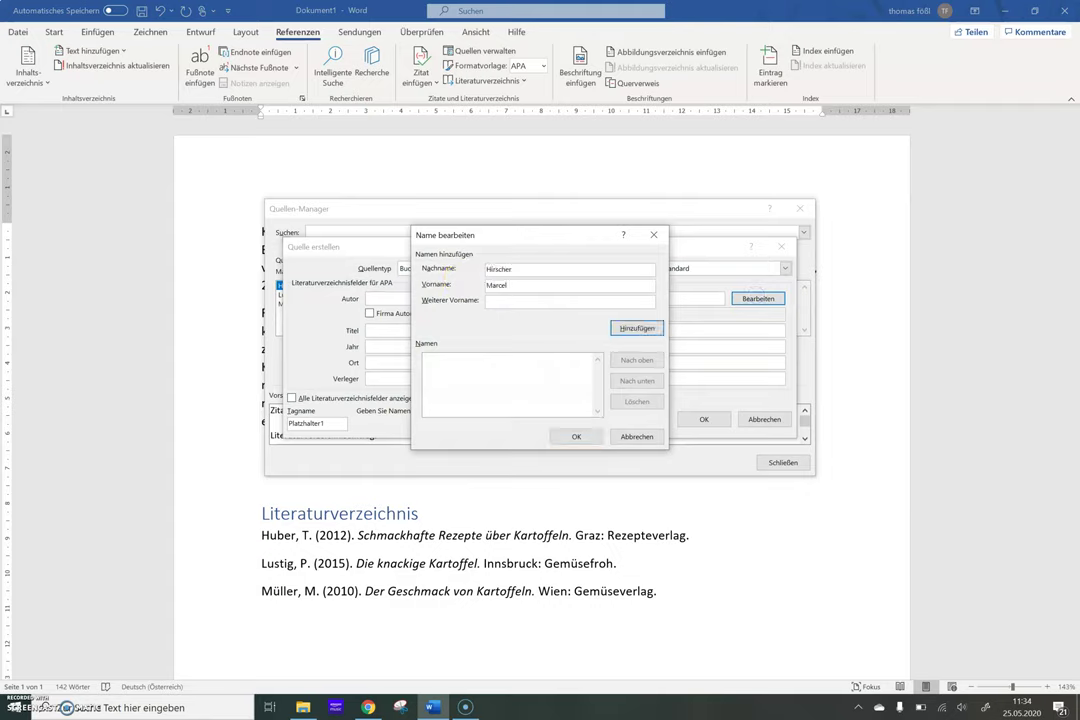
click(637, 328)
click(565, 436)
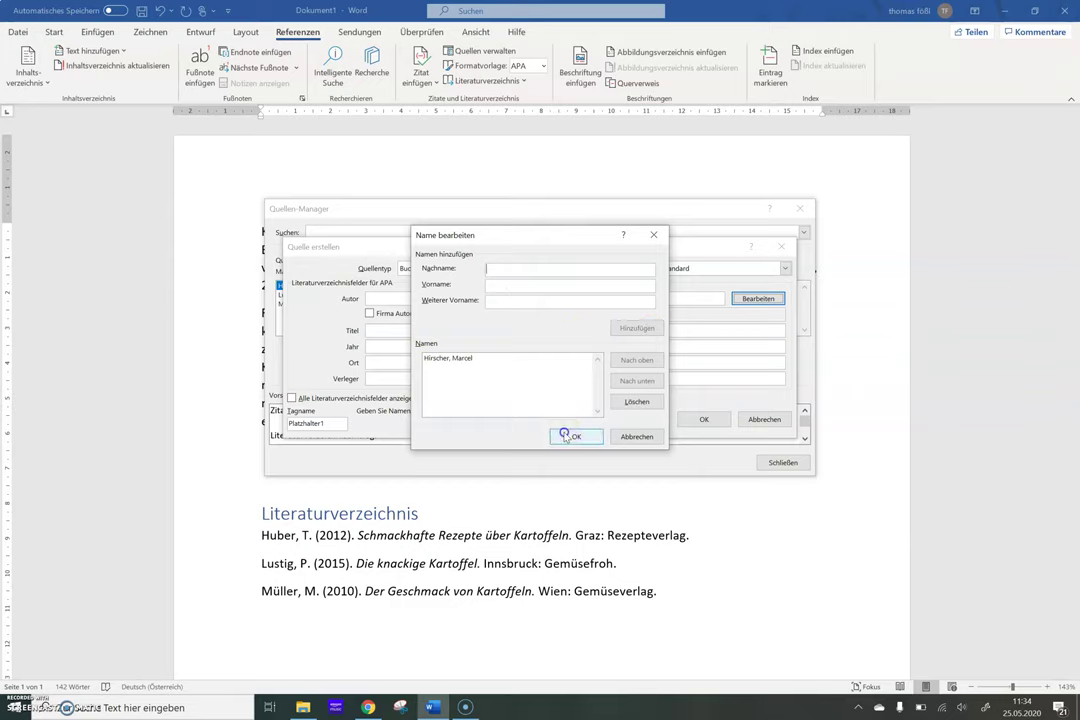
Fill in title 'Kartoffeln und Slalomfahren', year 2020, place Salzburg, publisher ÖSV, and save
click(393, 331)
text(Kart)
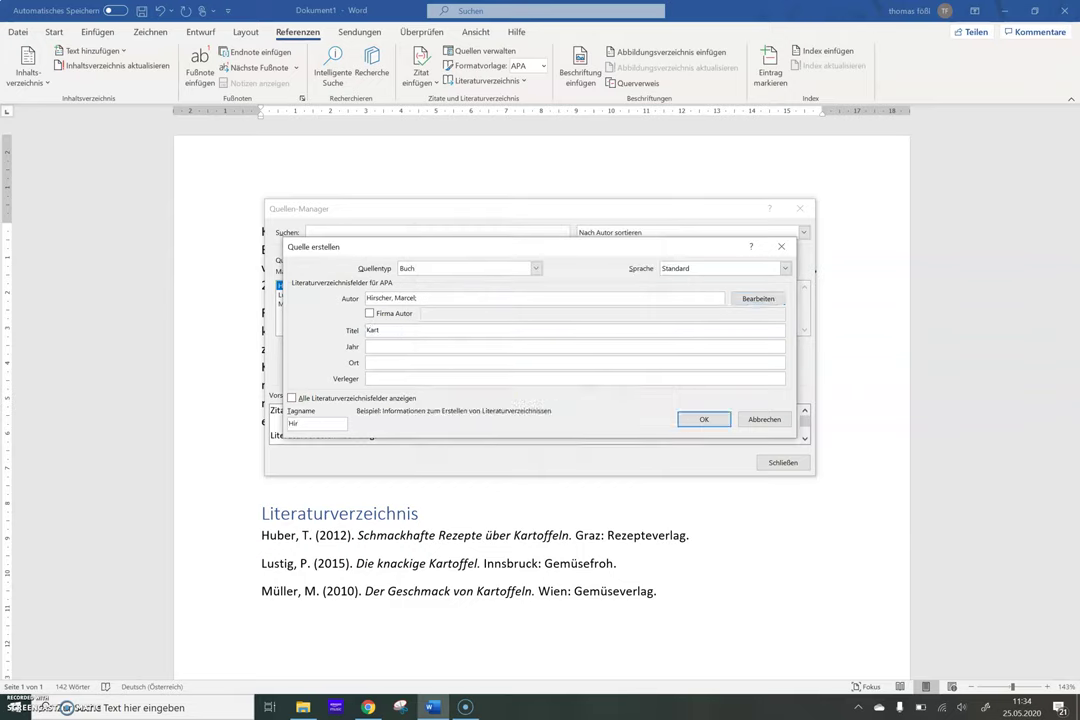
text(offeln und Slalomfahren)
click(441, 346)
text(2020)
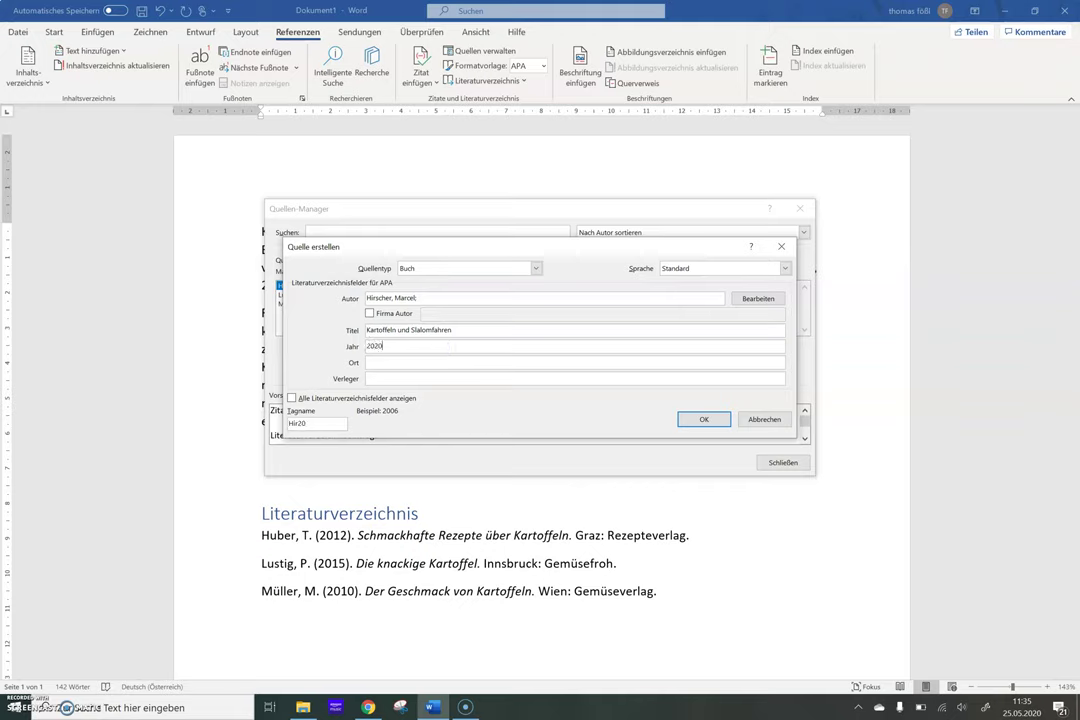
click(411, 366)
click(384, 378)
text(ÖSV)
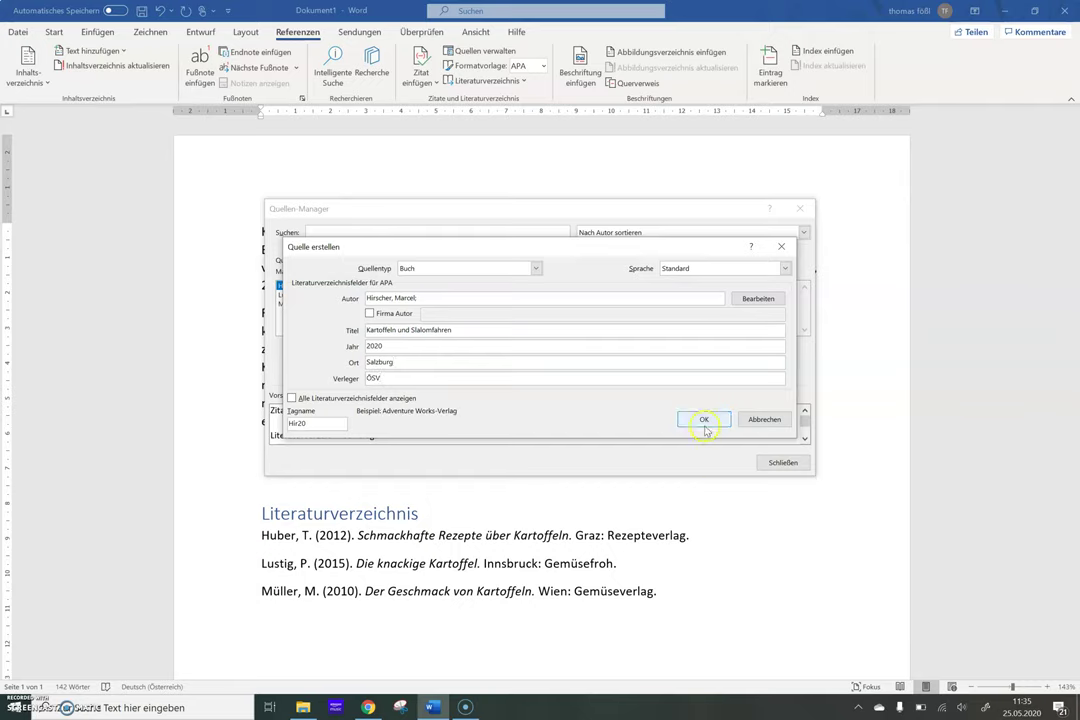
click(703, 418)
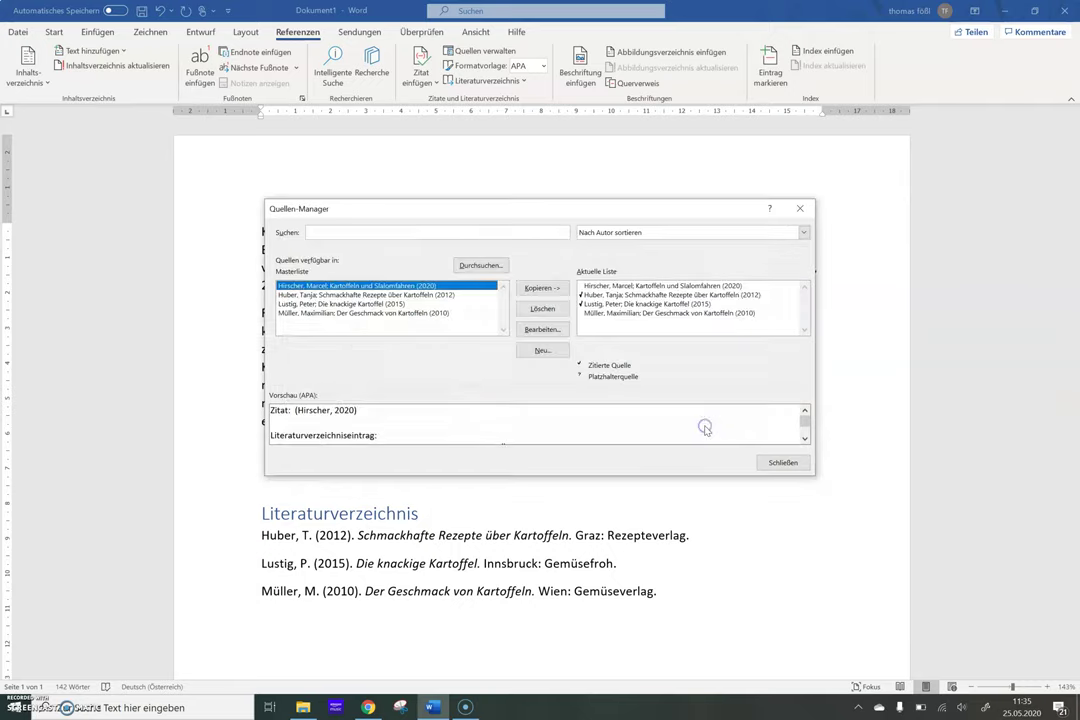
Close the manager and cite the 2020 book after 'Masse.' with page 124
click(783, 462)
click(549, 419)
click(421, 72)
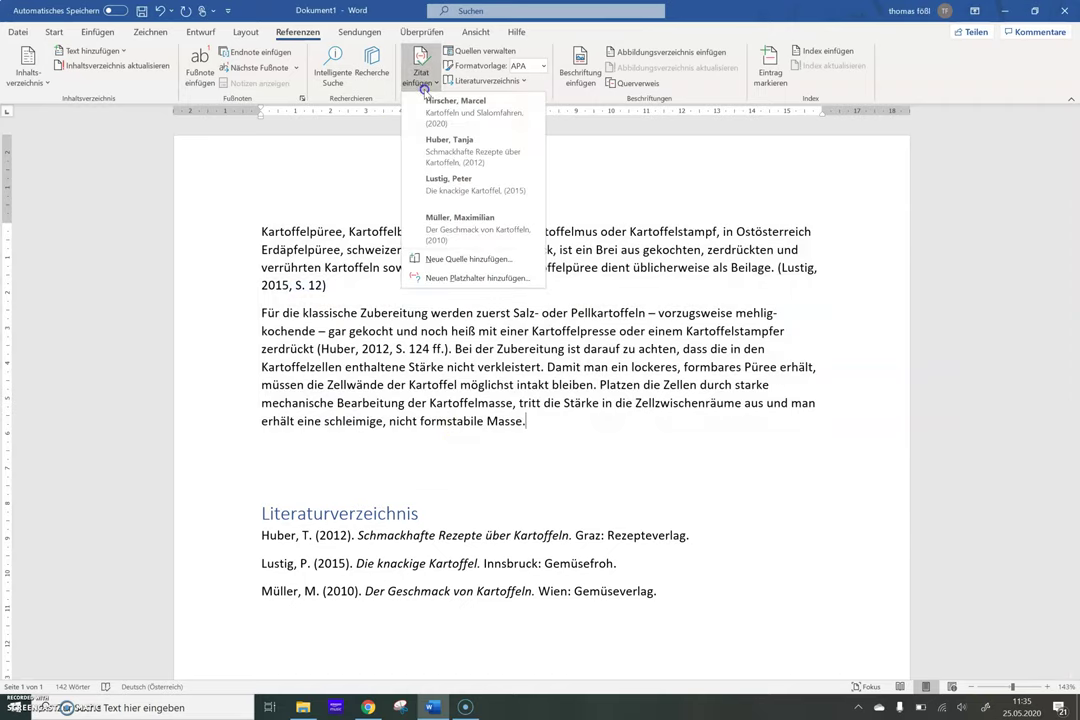
click(434, 113)
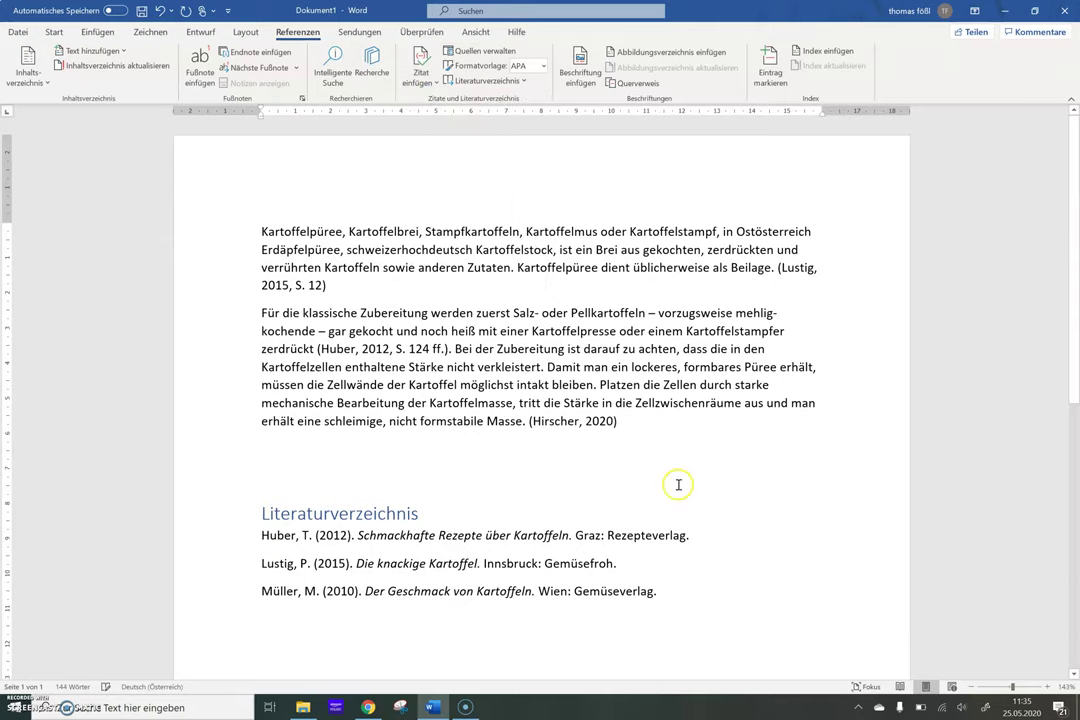
click(624, 436)
click(568, 449)
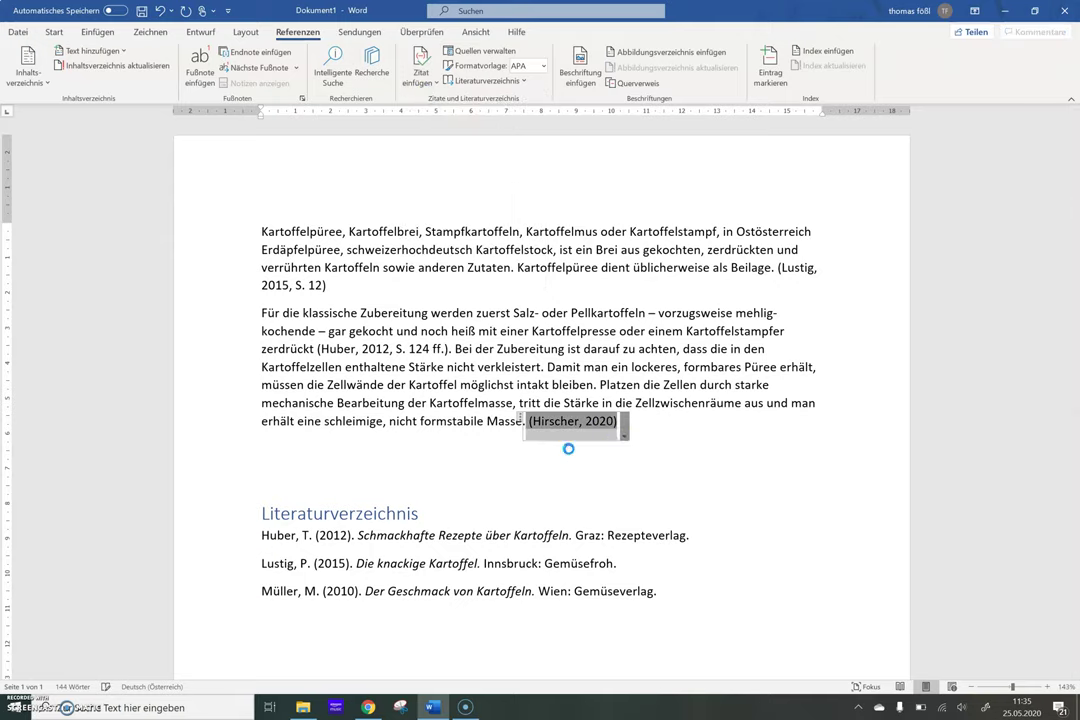
text(124)
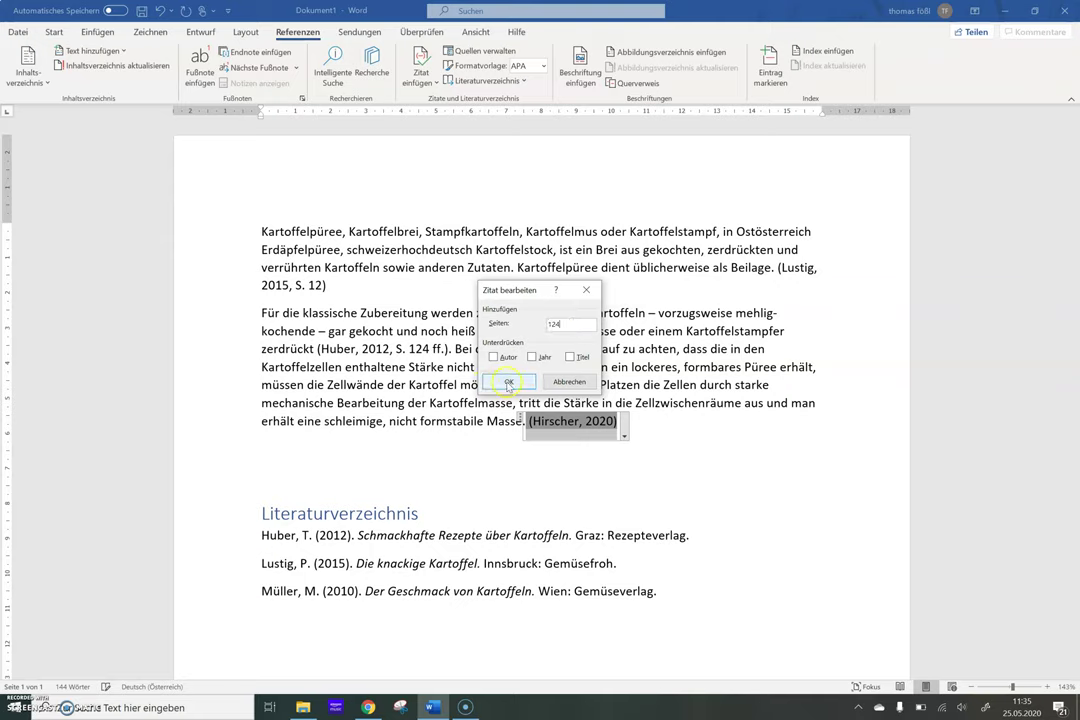
click(507, 381)
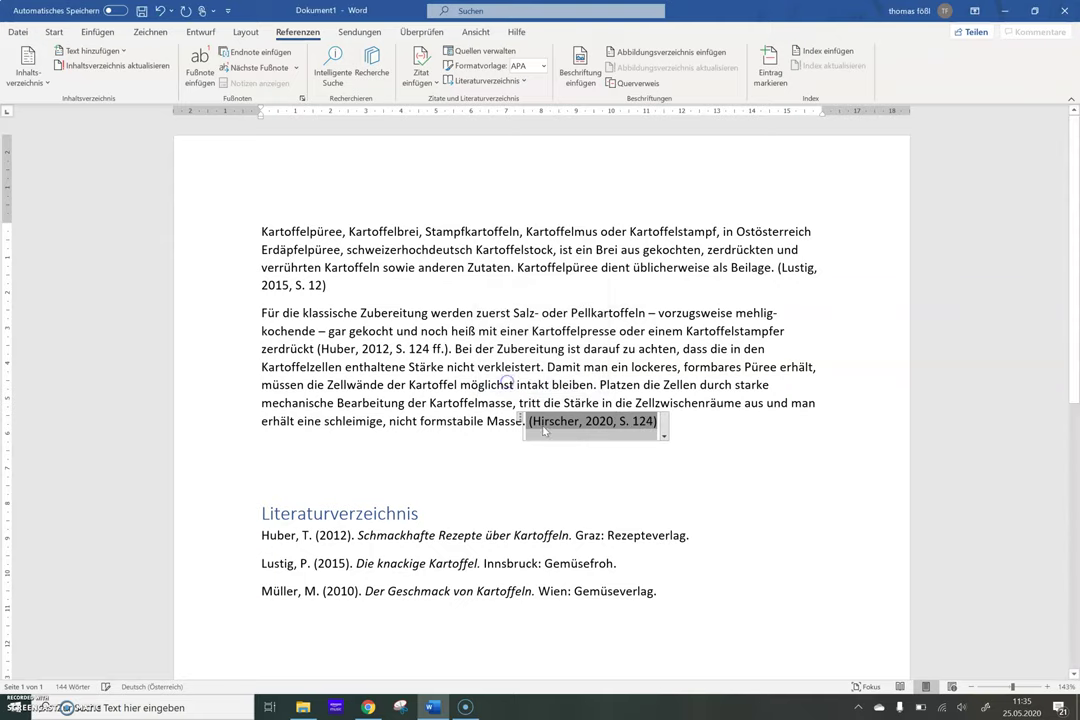
click(766, 459)
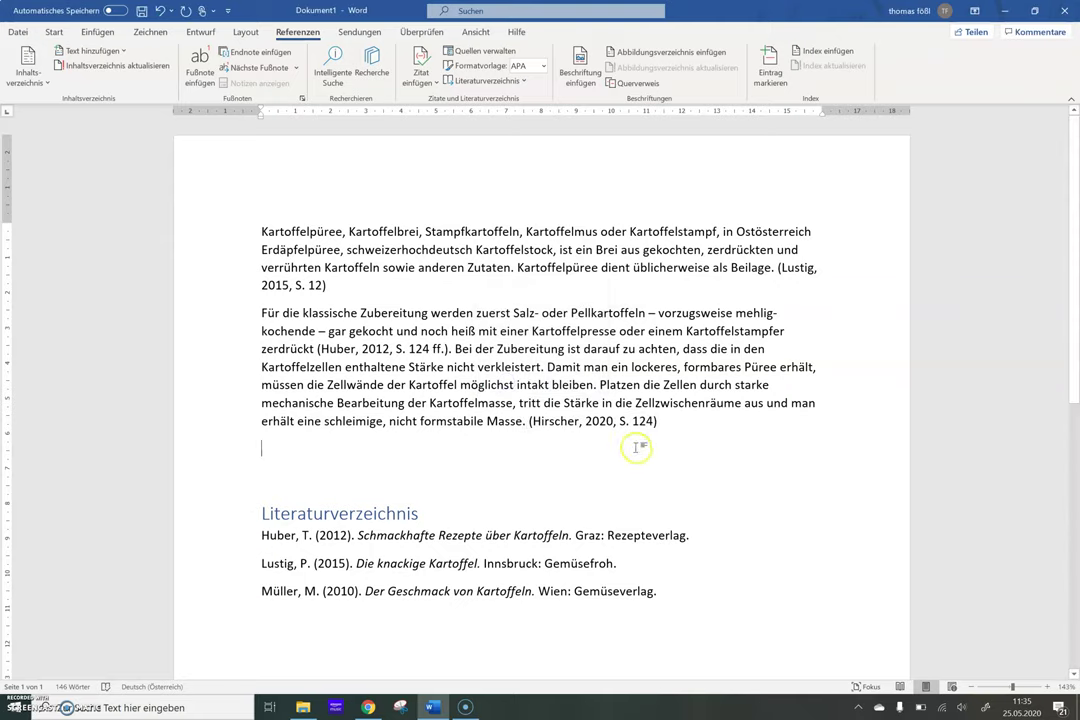
scroll(446, 445, down, 3)
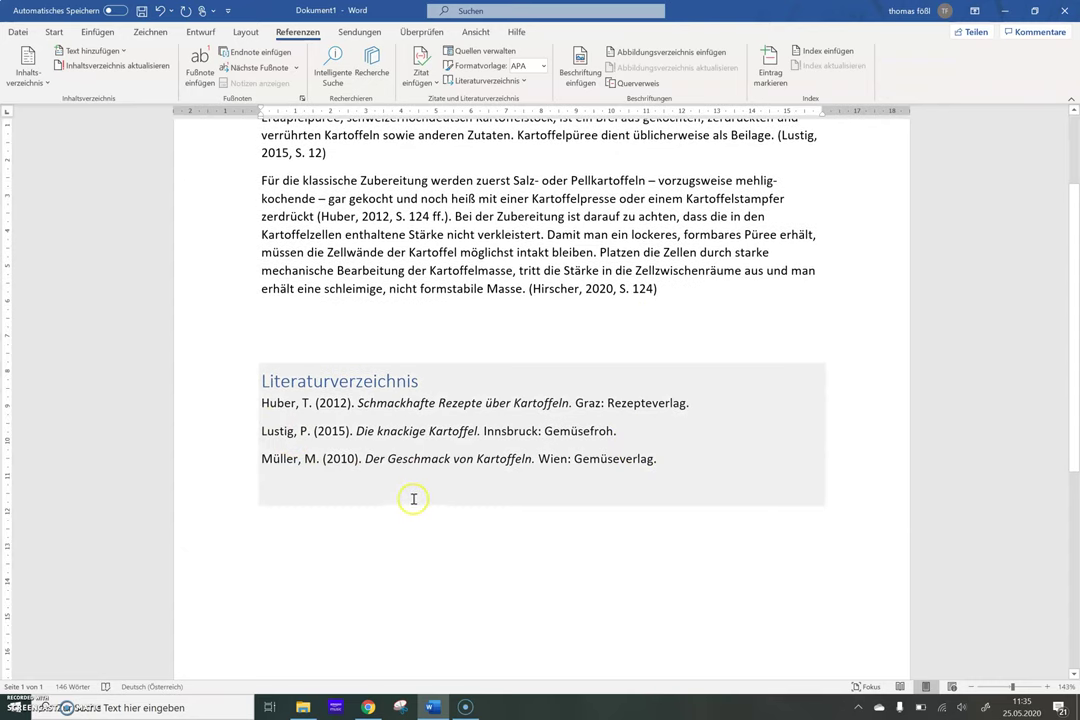
Update the Literaturverzeichnis fields so the 2020 Kartoffeln und Slalomfahren entry appears
key(shift+Up)
key(shift+Up)
right_click(358, 417)
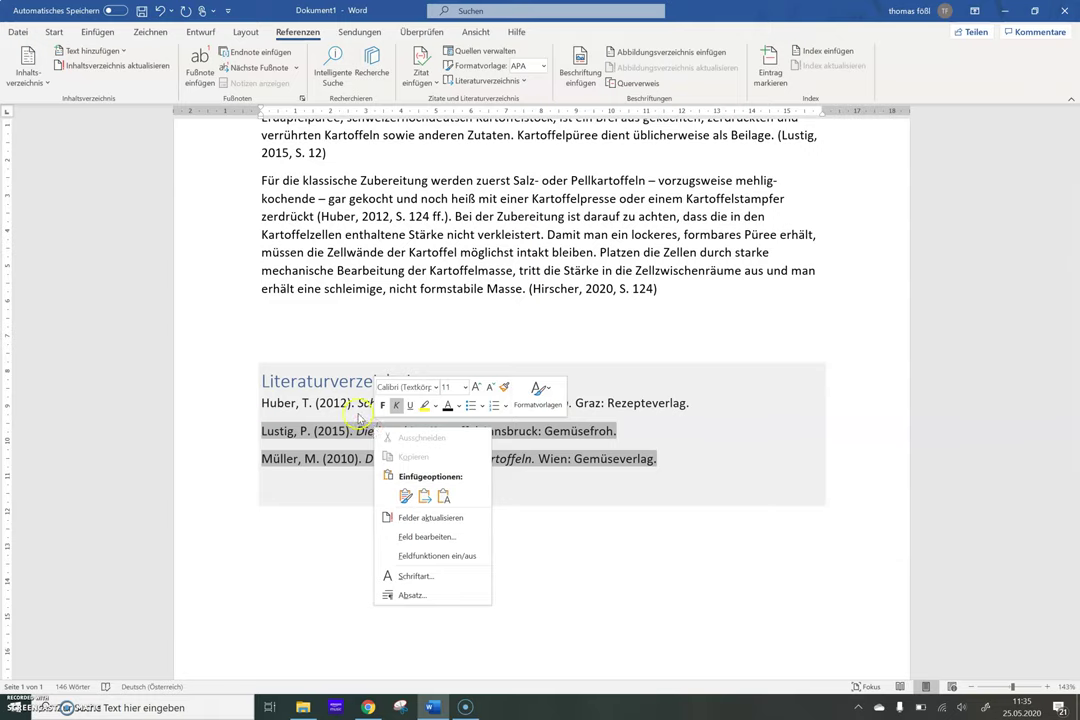
key(Escape)
key(shift+Up)
right_click(358, 417)
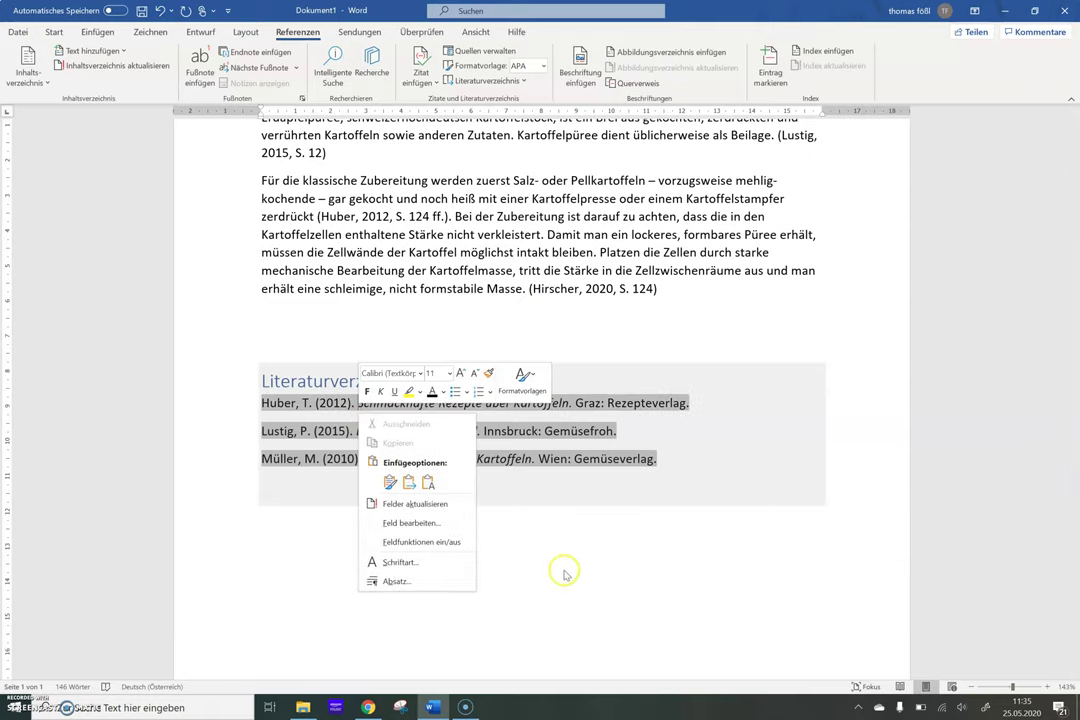
click(429, 505)
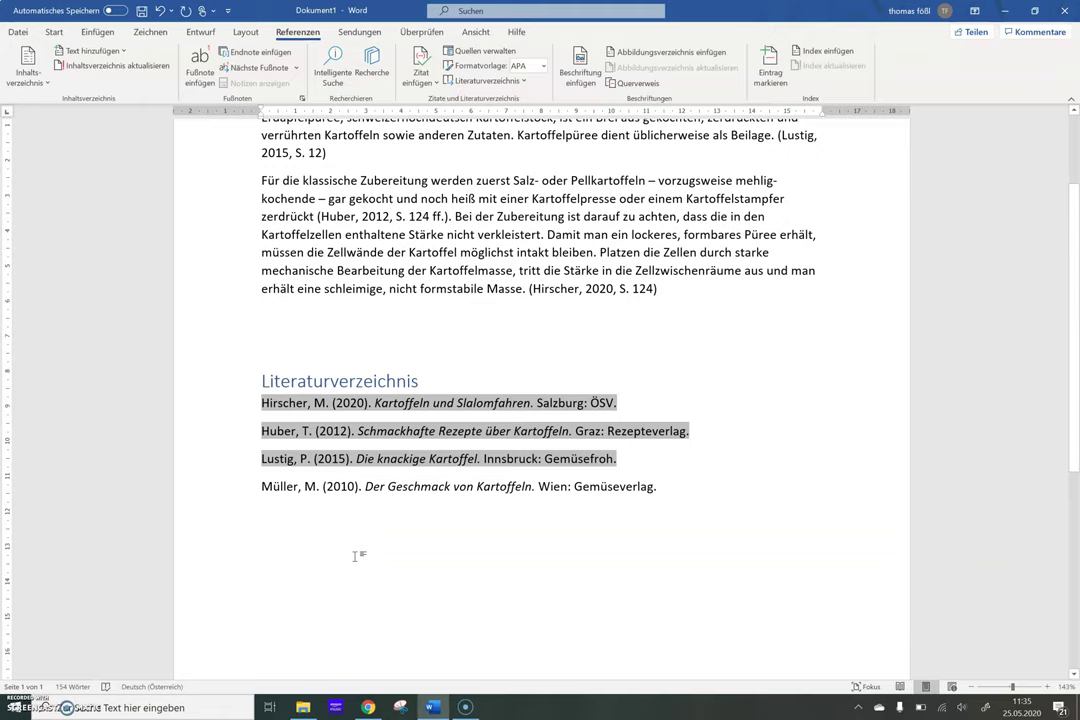
Delete the 2015, S. 12 citation ending the first paragraph
click(575, 363)
scroll(575, 363, up, 3)
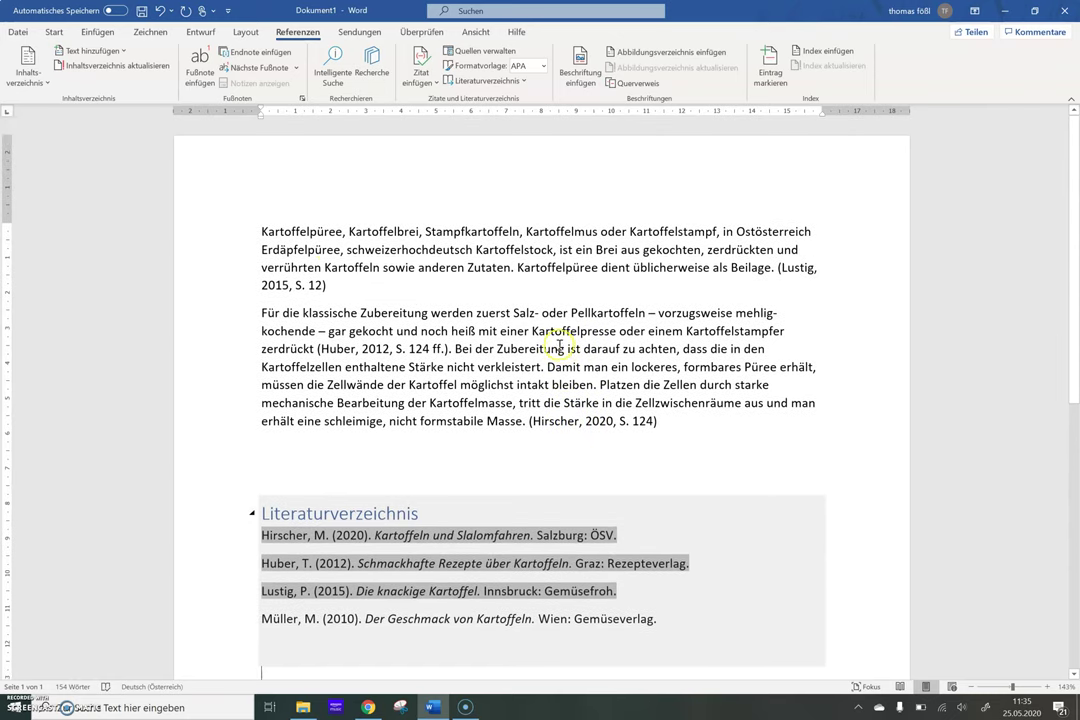
click(776, 268)
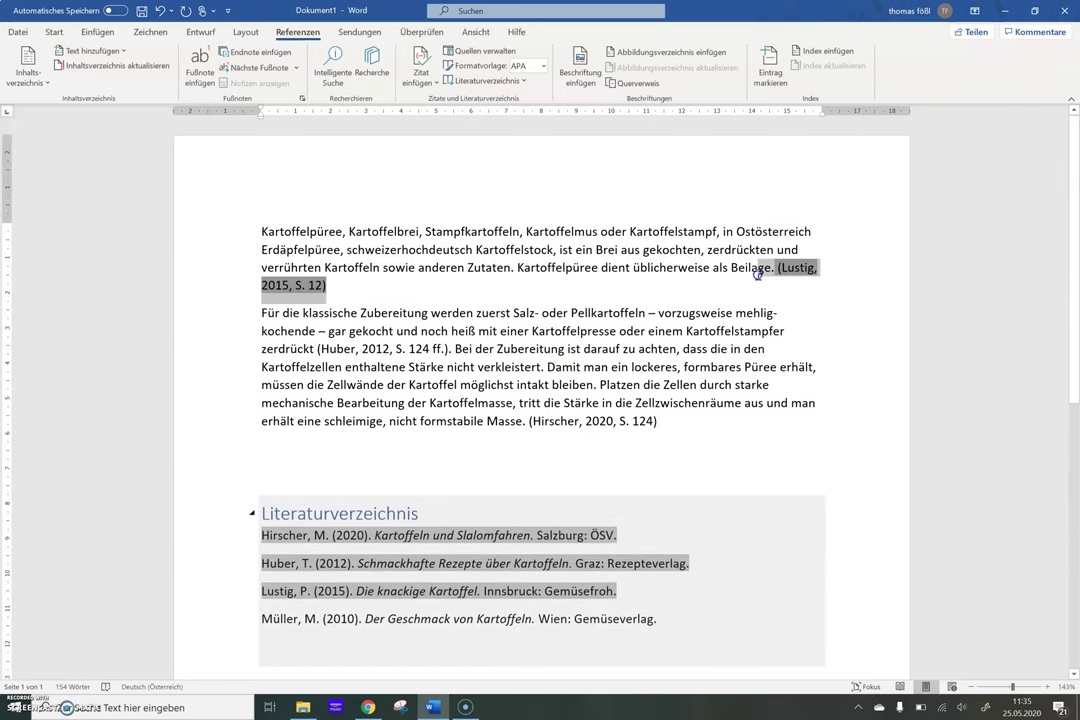
key(Delete)
Delete the 2012 Huber and 2020 Hirscher citations from the second paragraph
click(441, 331)
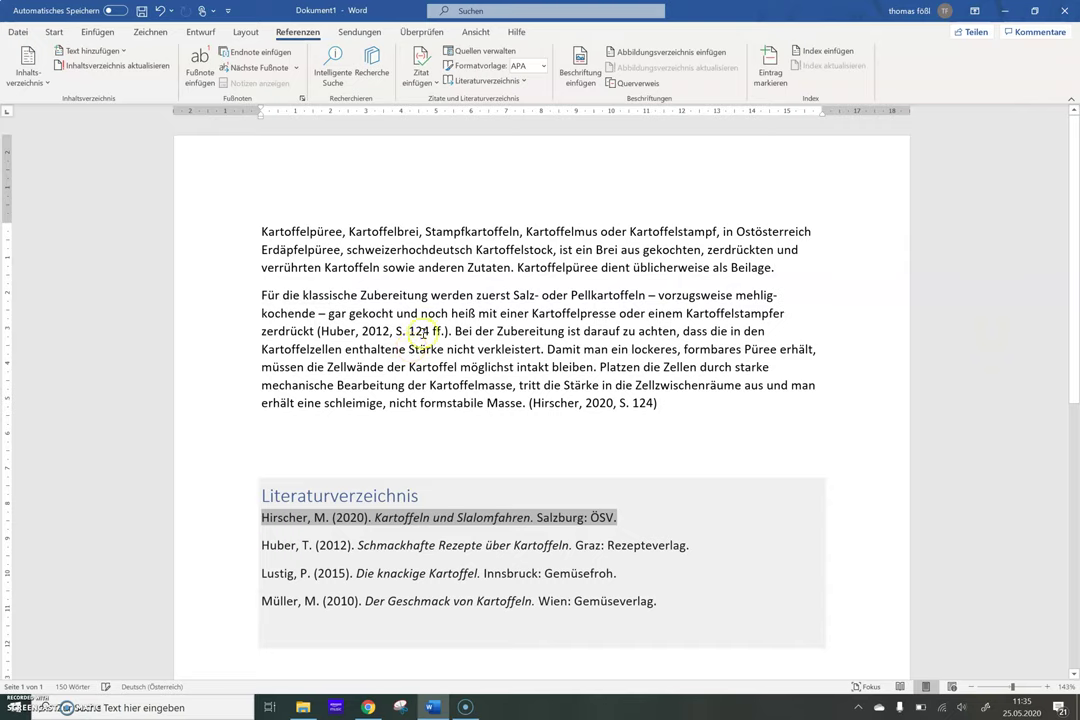
drag(448, 331, 348, 331)
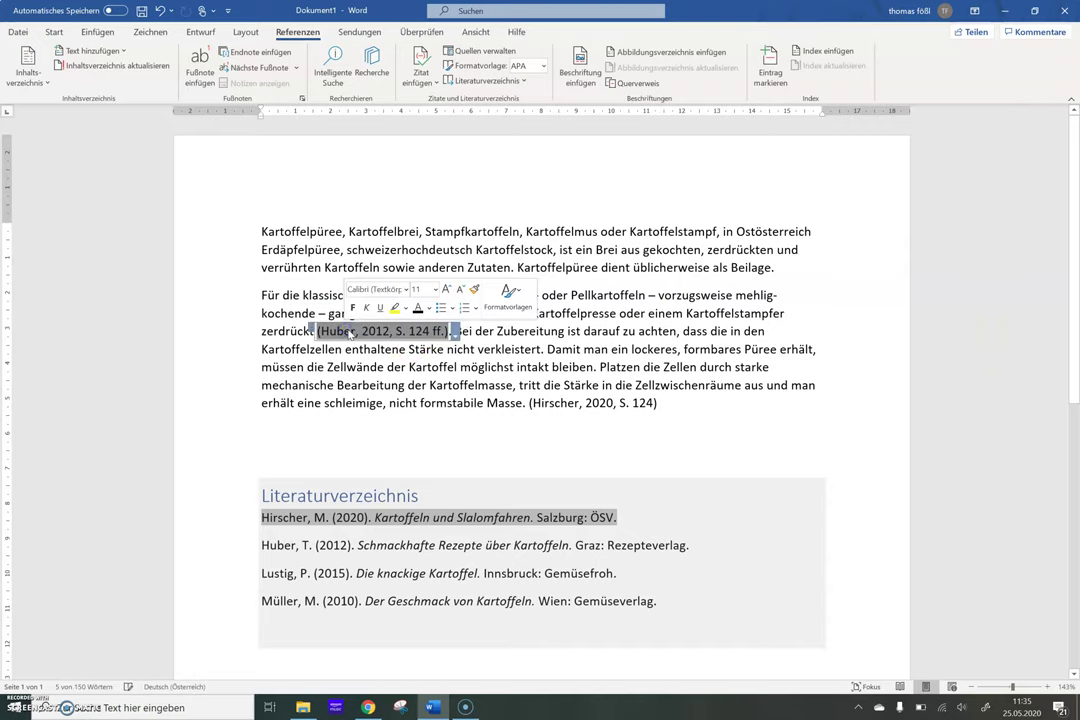
key(Delete)
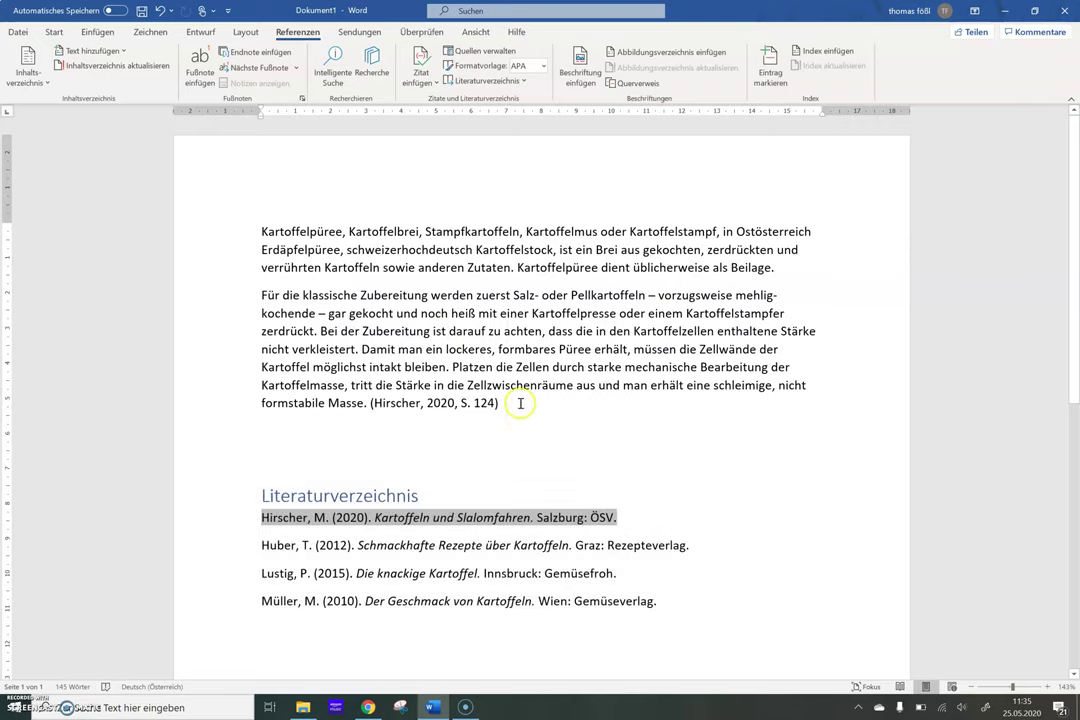
drag(500, 403, 368, 403)
key(Delete)
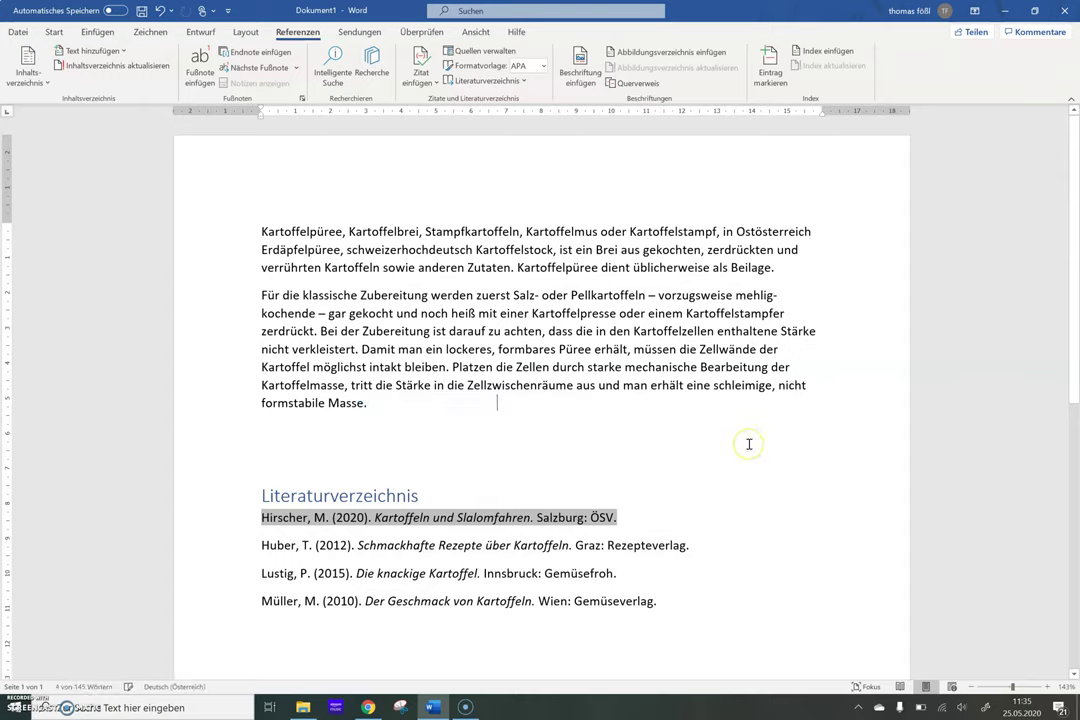
Place the insertion point after 'Beilage.' at the end of the first paragraph
click(579, 428)
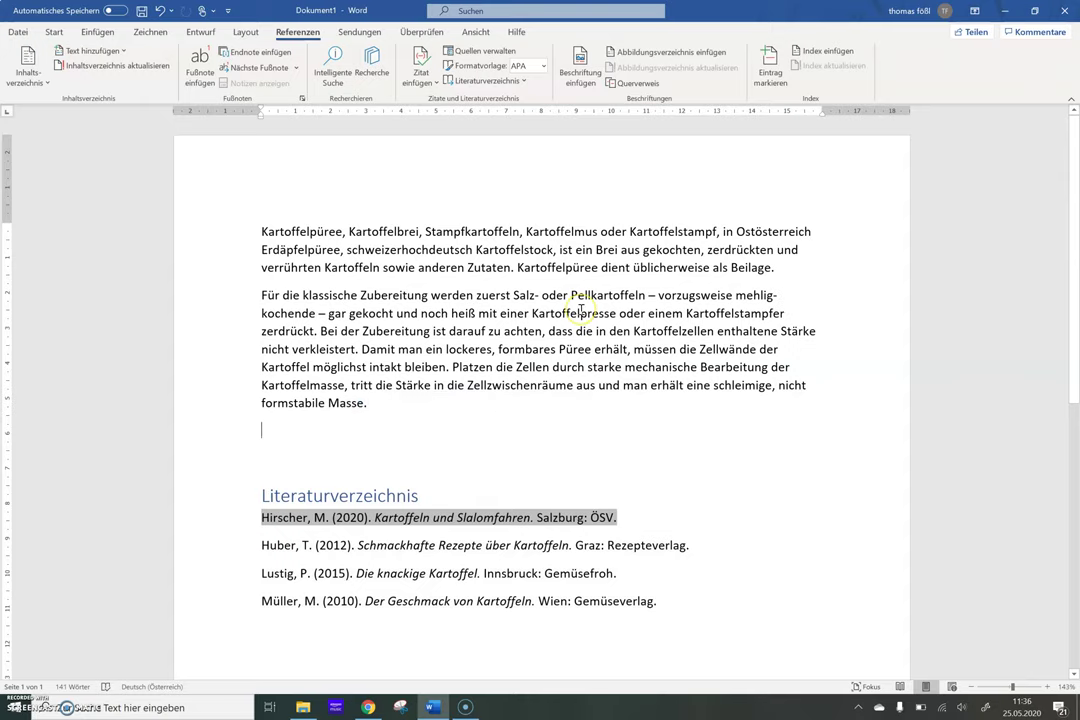
click(530, 233)
click(297, 240)
click(778, 268)
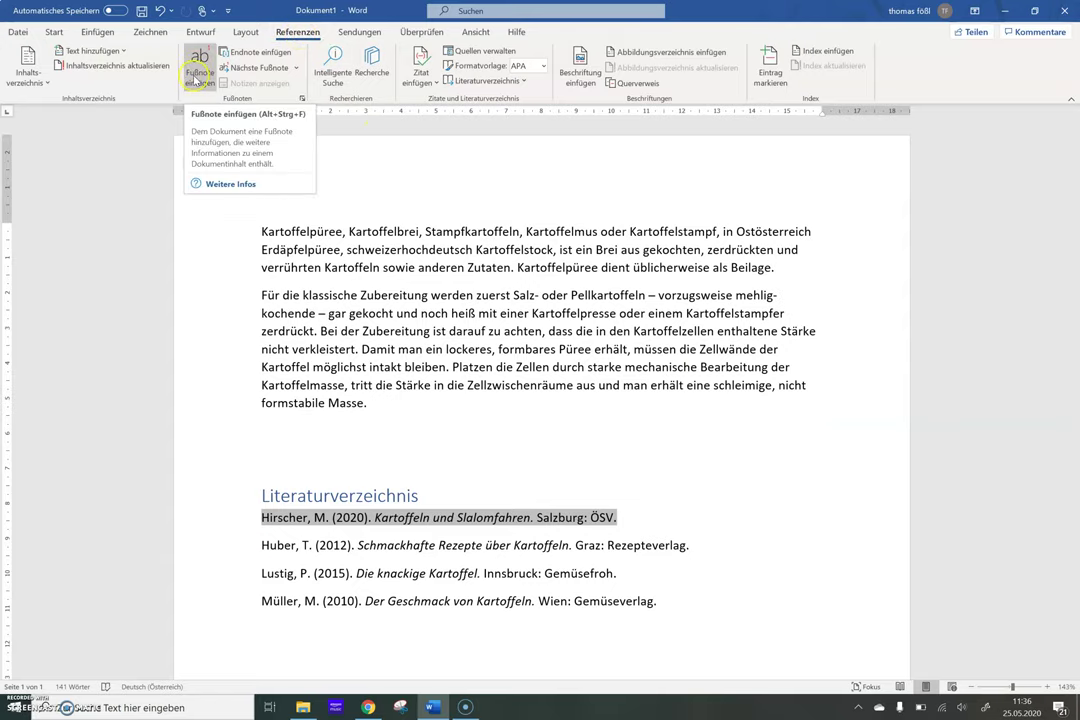
Insert a footnote after the first paragraph that cites Hirscher's 2020 book
click(201, 66)
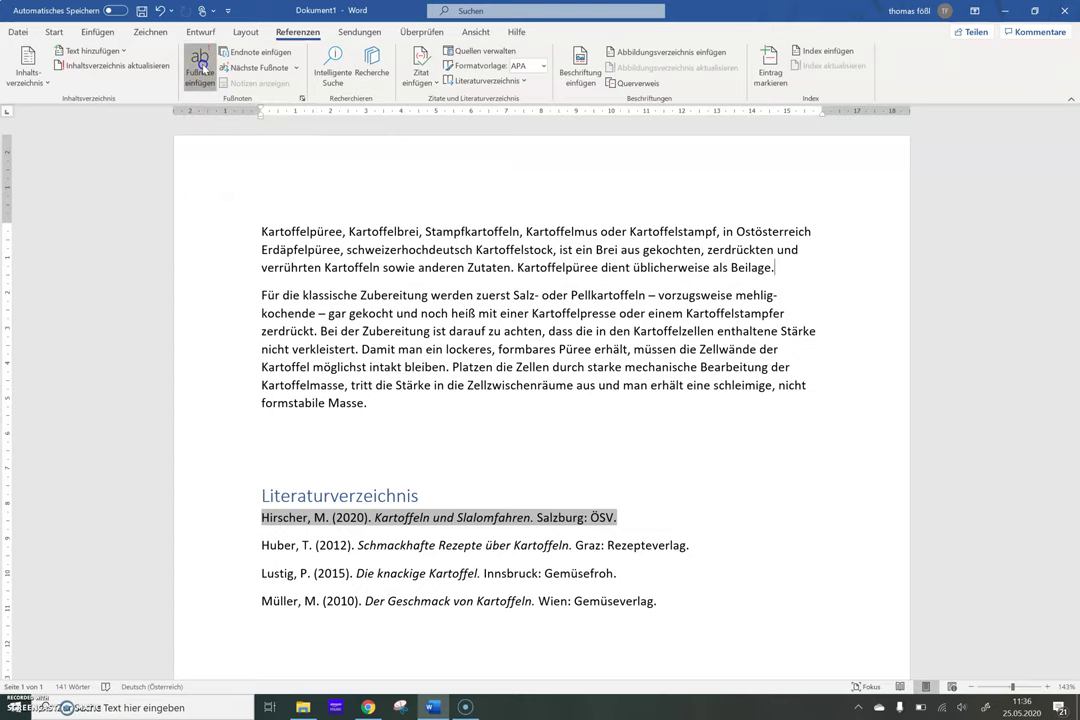
scroll(675, 337, up, 4)
scroll(660, 270, up, 4)
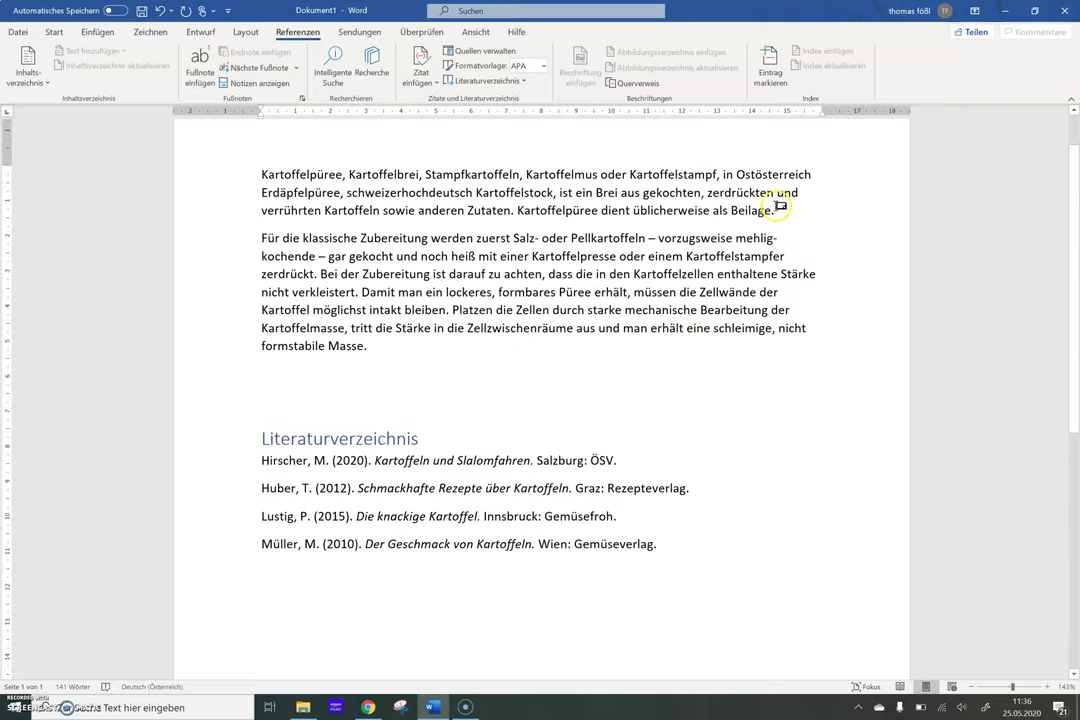
scroll(370, 345, down, 4)
scroll(367, 347, down, 4)
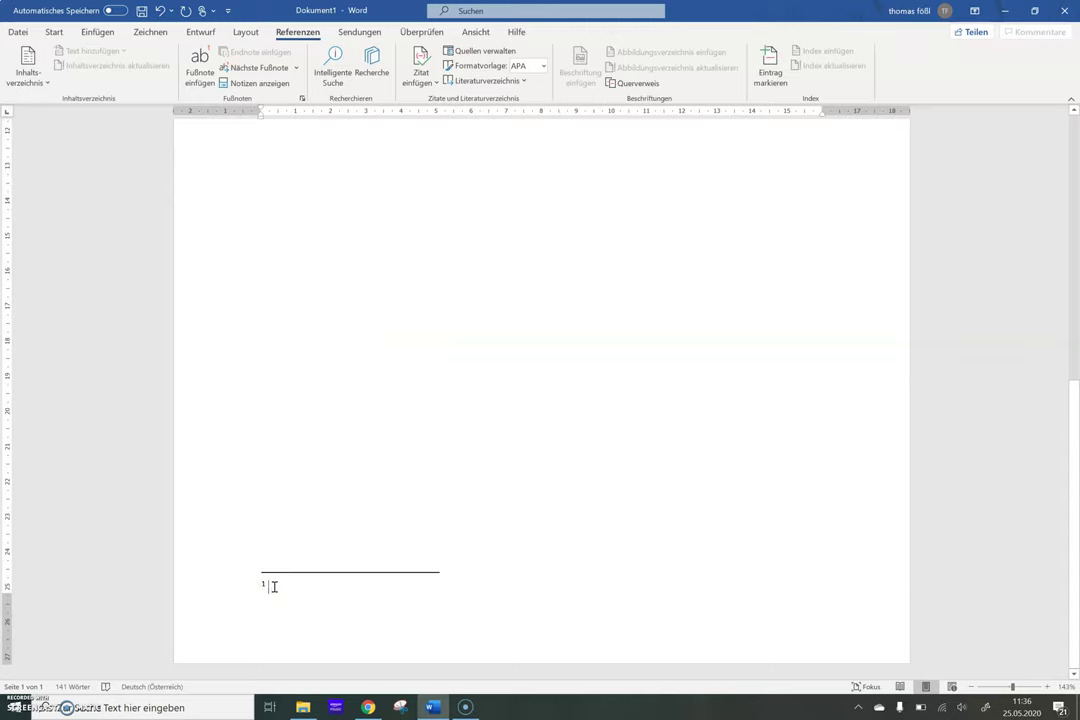
click(421, 68)
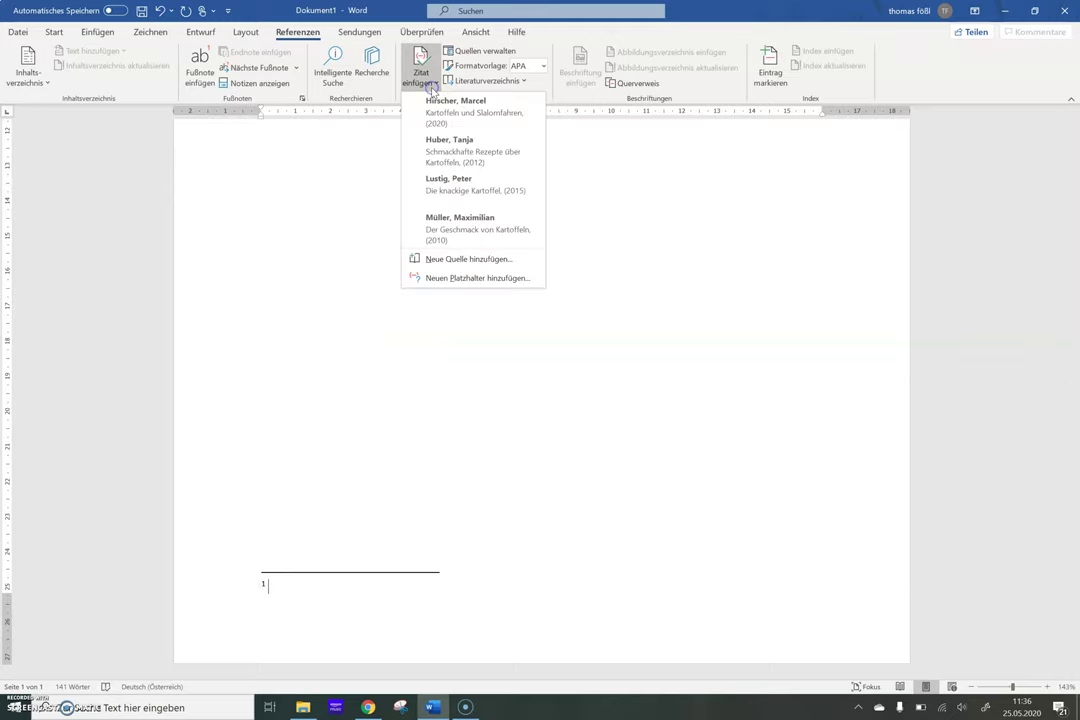
click(435, 118)
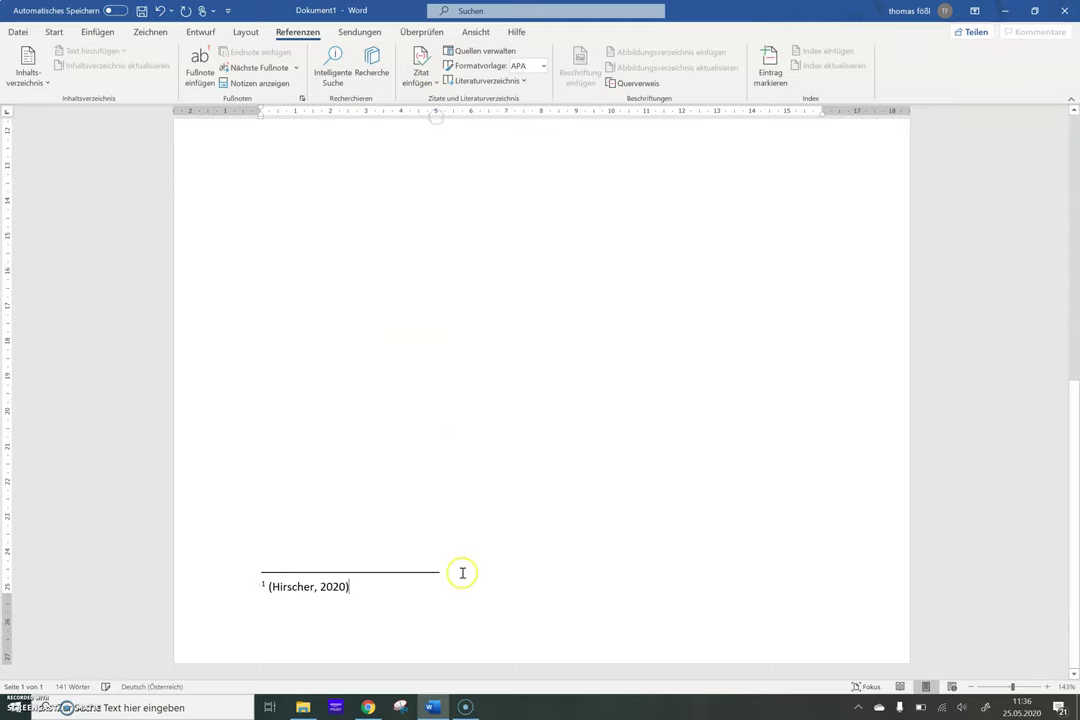
Edit the footnote citation so it reads (Hirscher, 2020, S. 123)
click(356, 593)
click(356, 588)
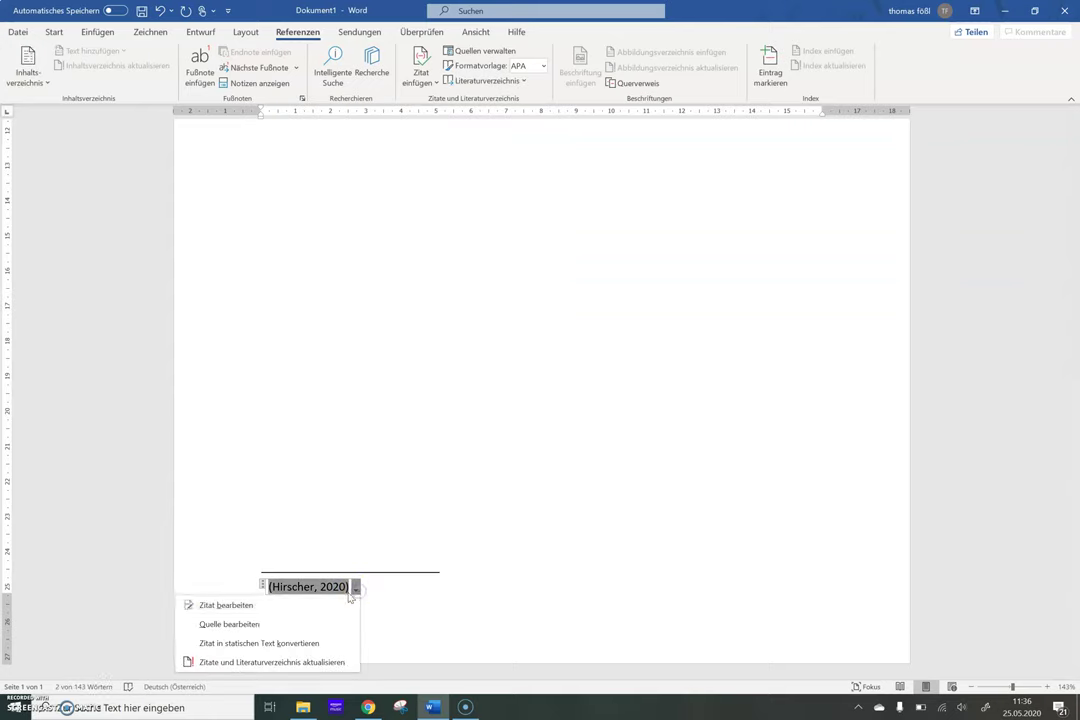
click(250, 605)
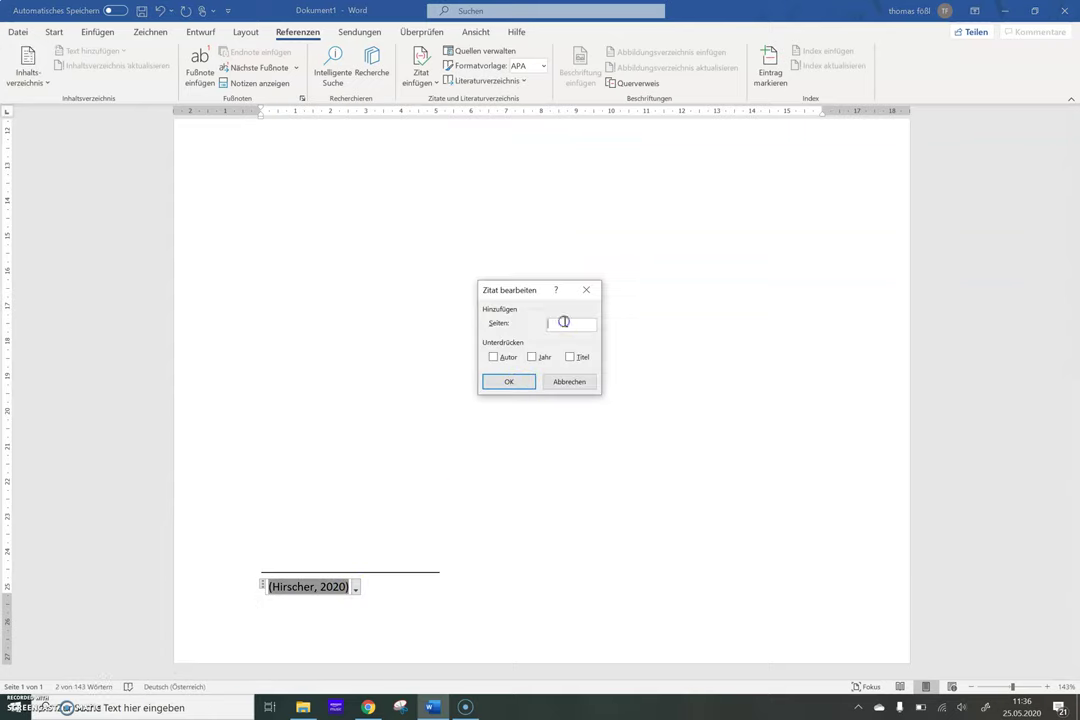
text(123)
click(510, 382)
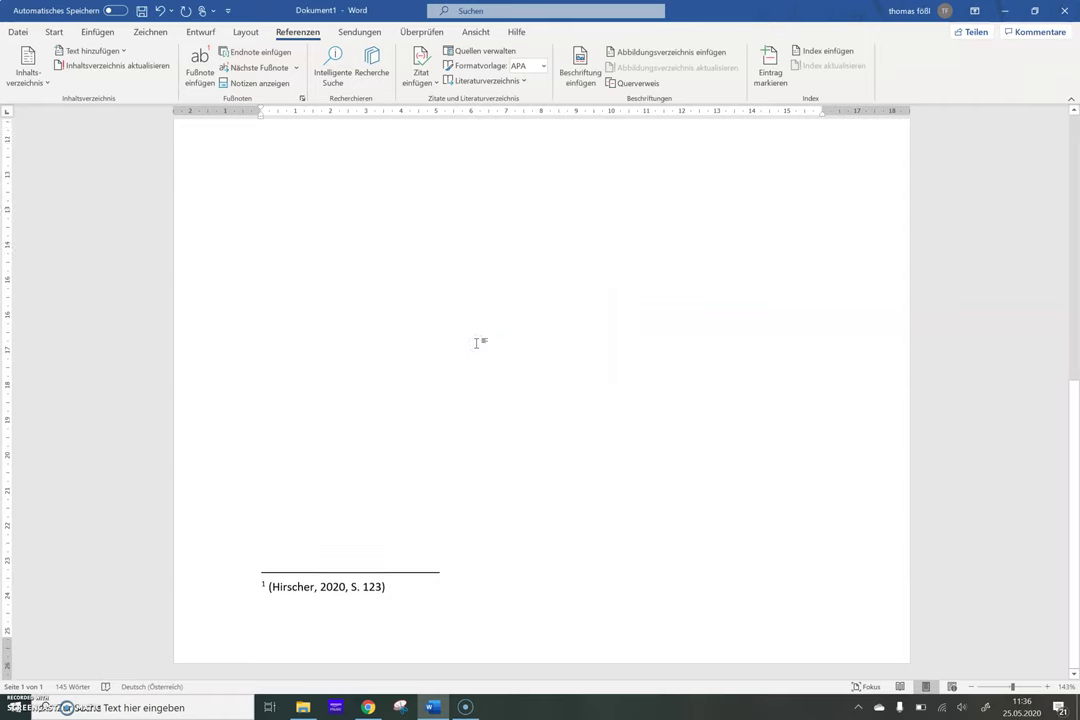
scroll(477, 343, up, 5)
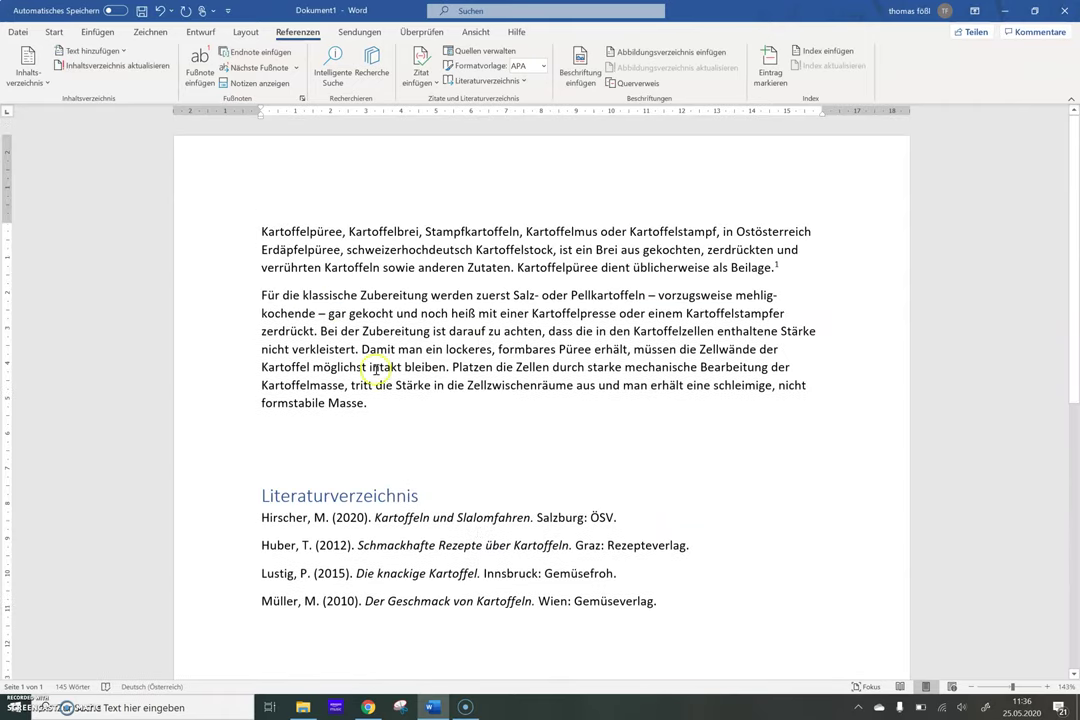
Insert footnote 2 after "zerdrückt." citing the Lustig, Peter source
click(318, 331)
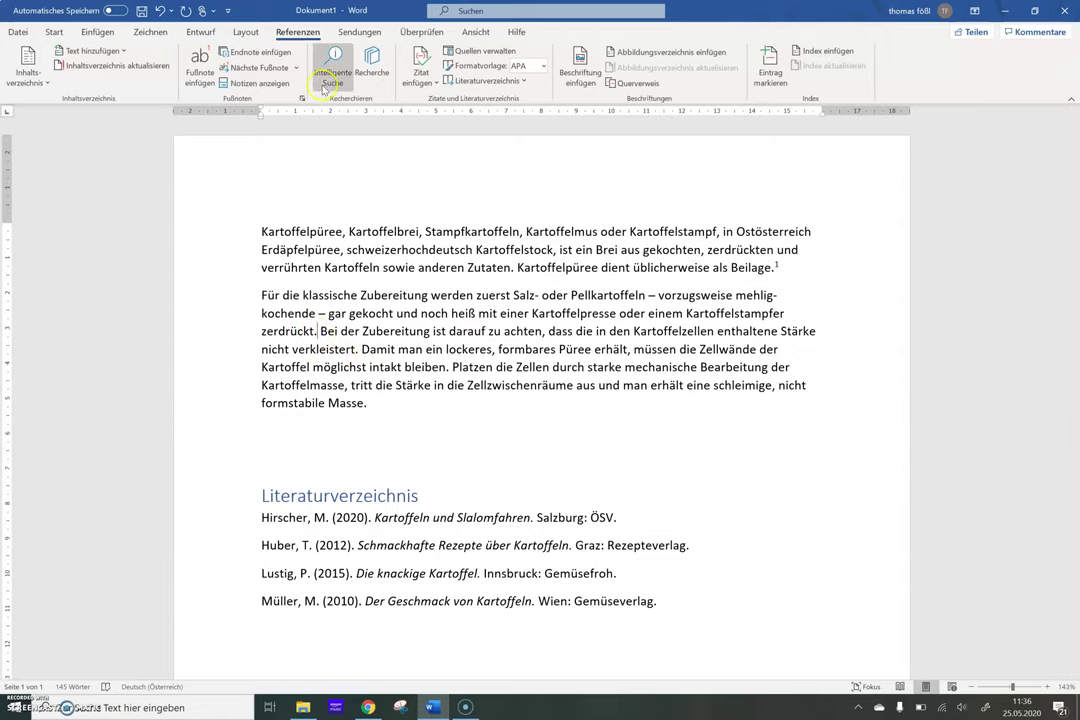
click(211, 77)
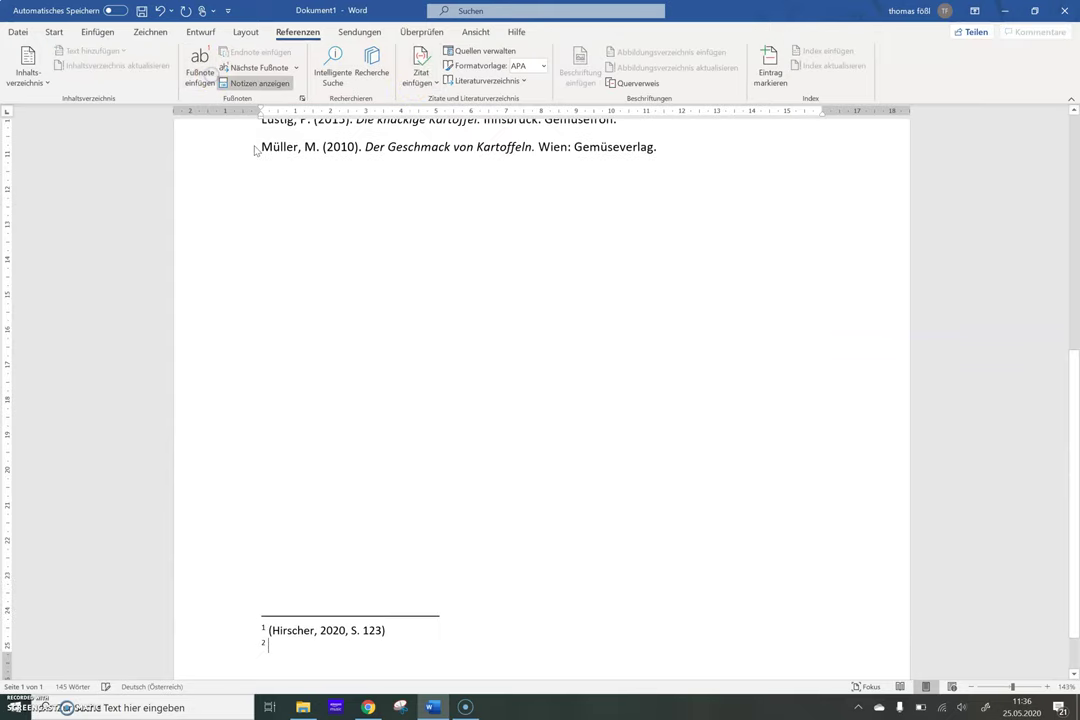
click(428, 86)
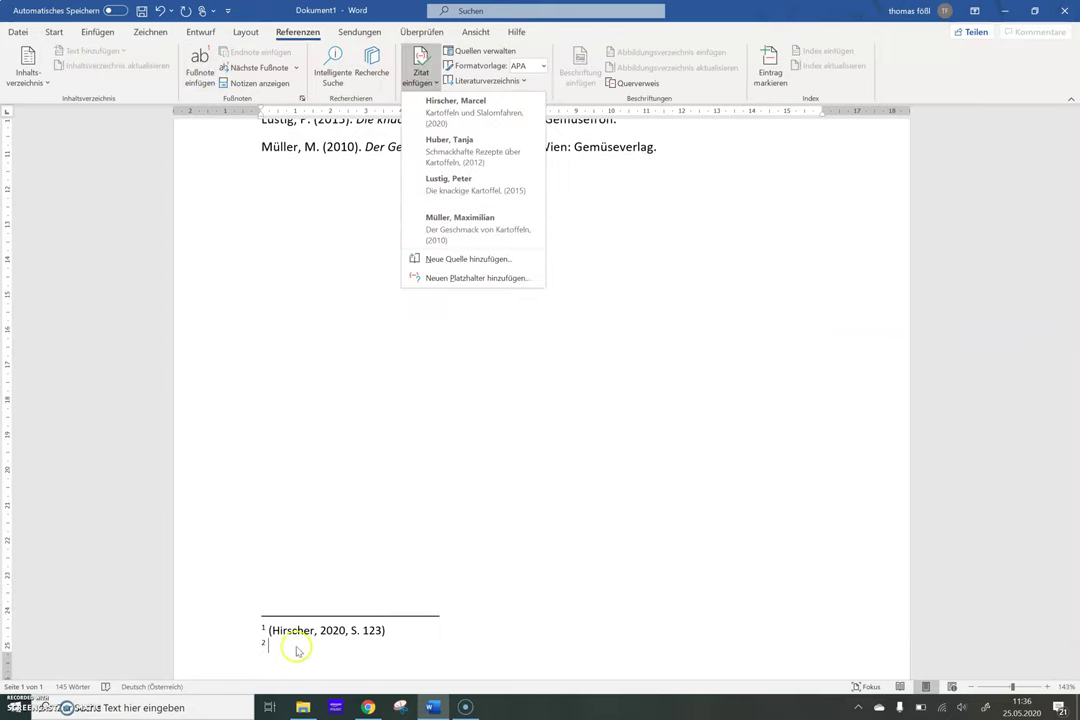
click(471, 181)
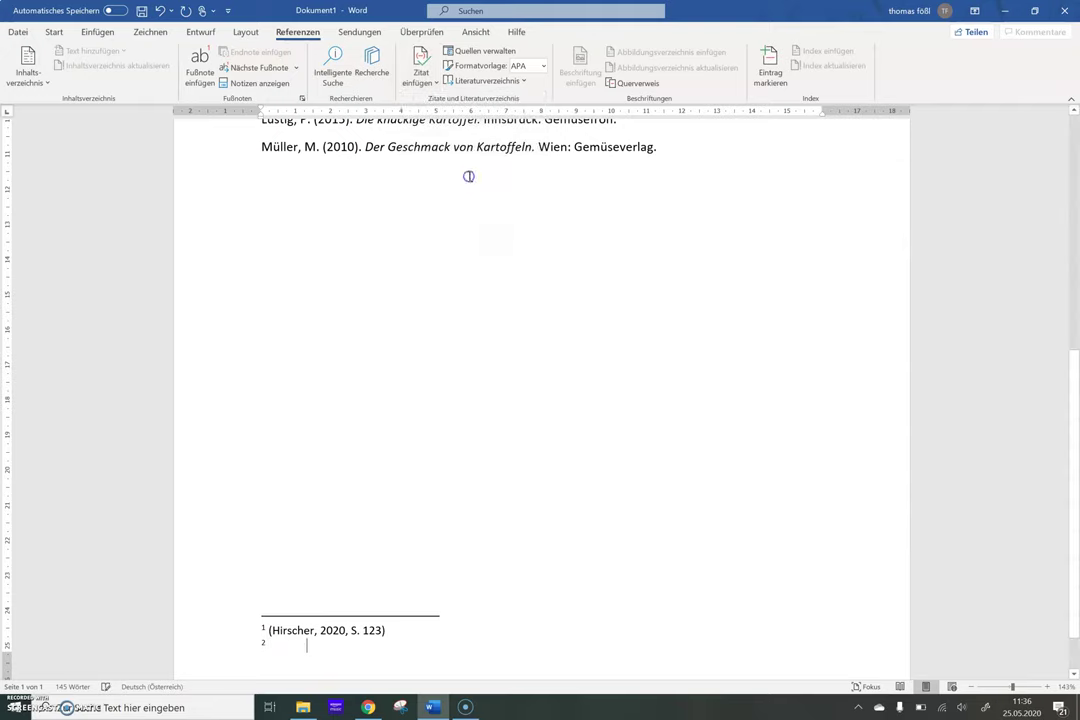
Edit the Lustig citation to show pages 12 ff.: (Lustig, 2015, S. 12 ff.)
click(327, 646)
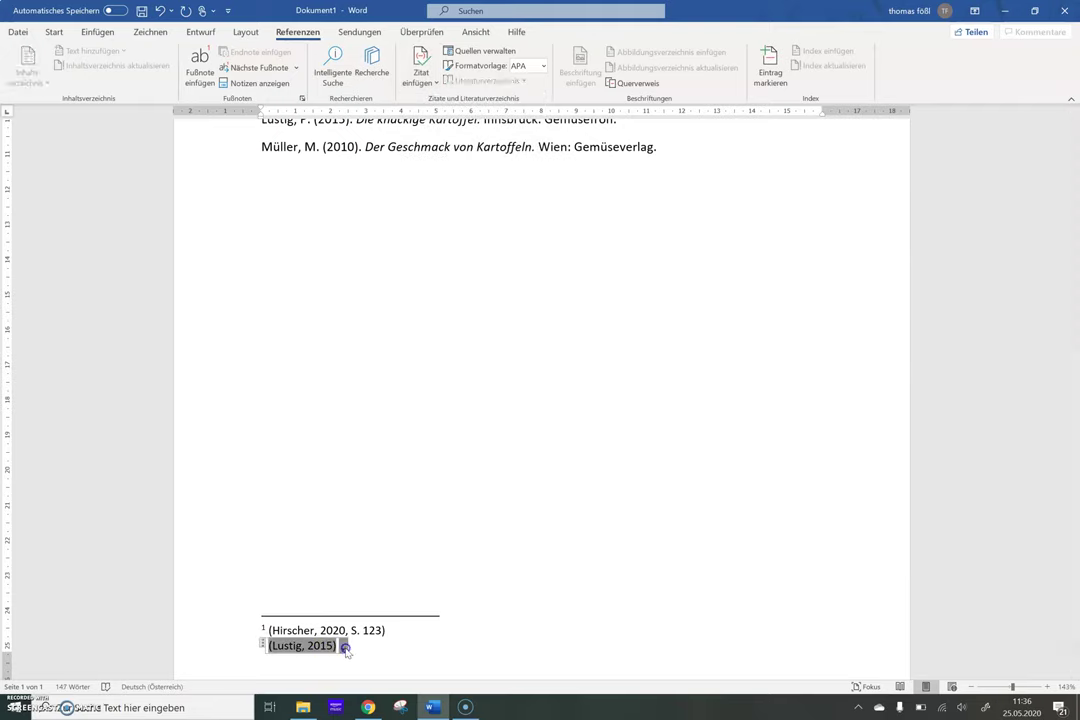
click(343, 647)
click(268, 567)
text(12 ff)
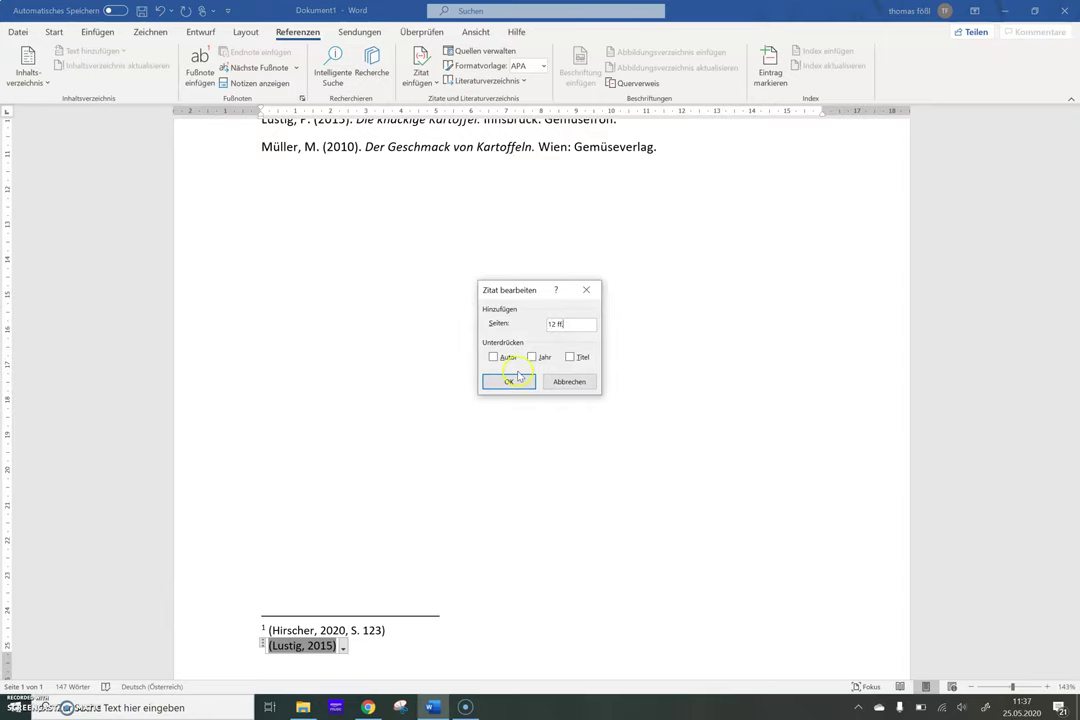
click(509, 381)
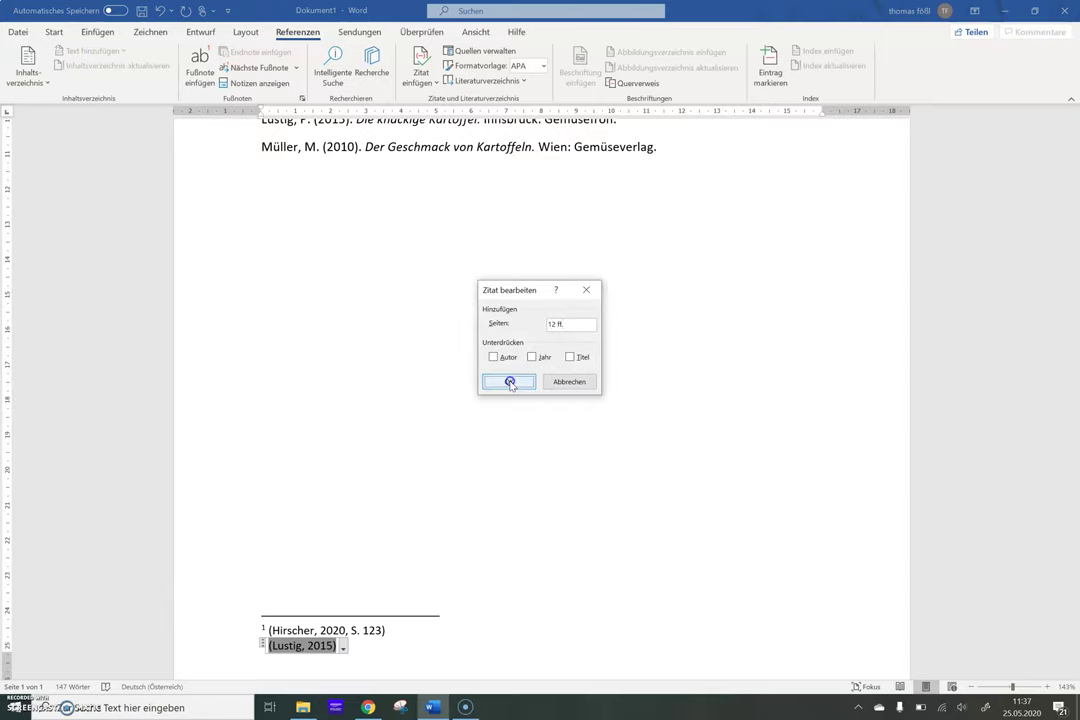
click(485, 381)
scroll(485, 381, up, 10)
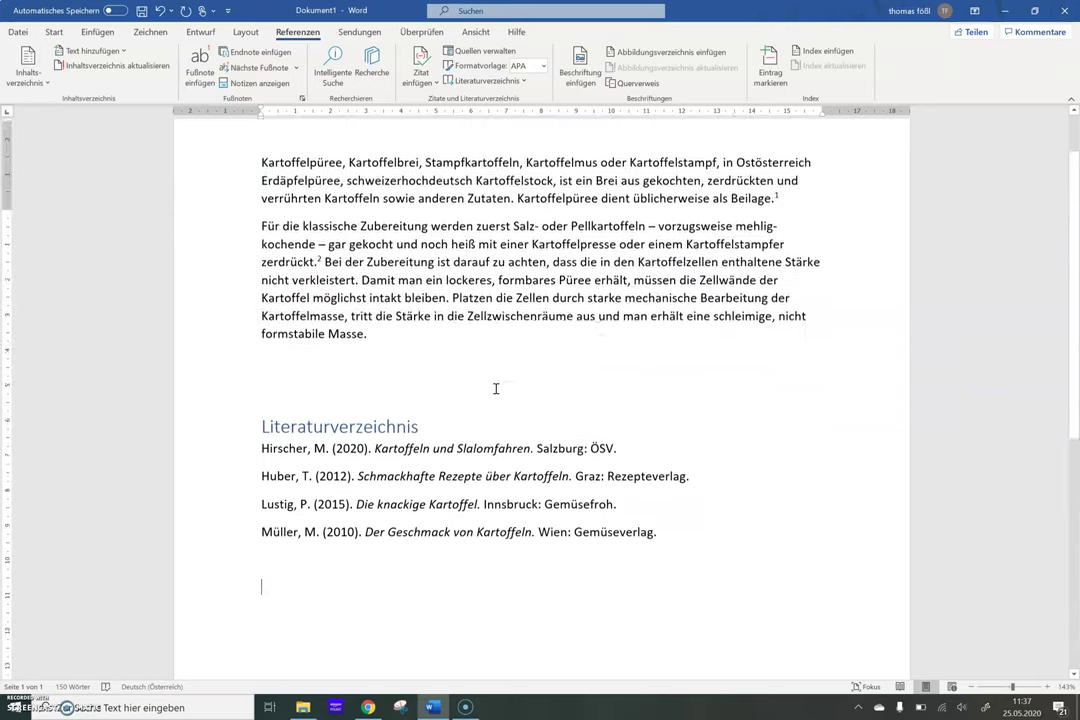
scroll(495, 389, down, 10)
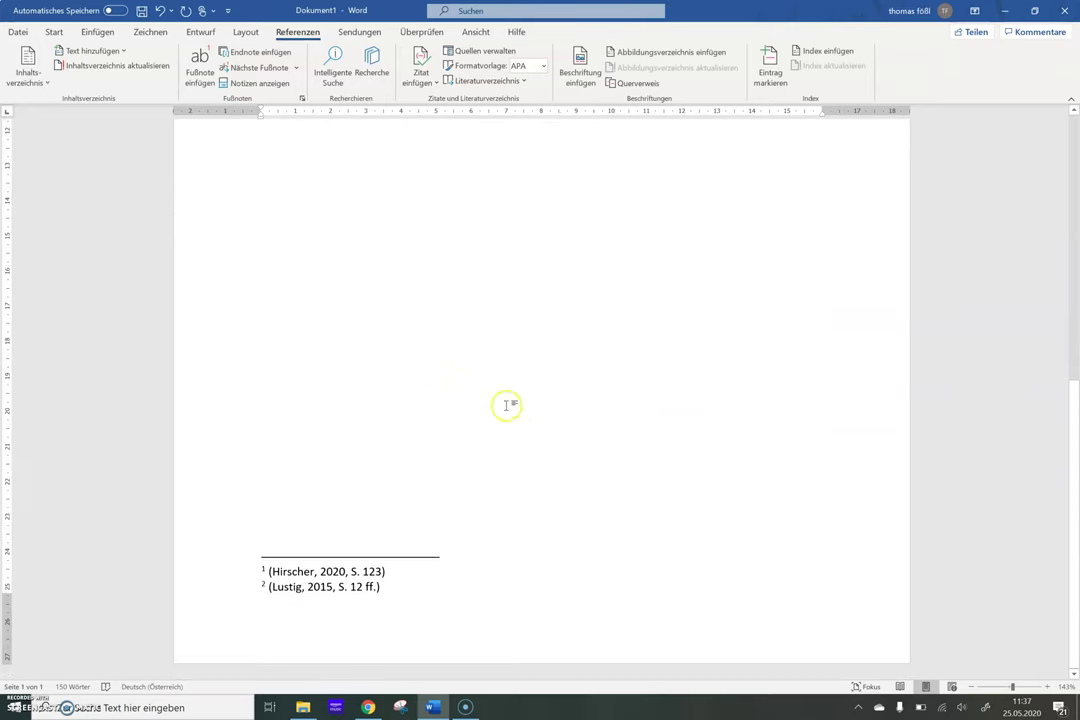
scroll(476, 433, up, 5)
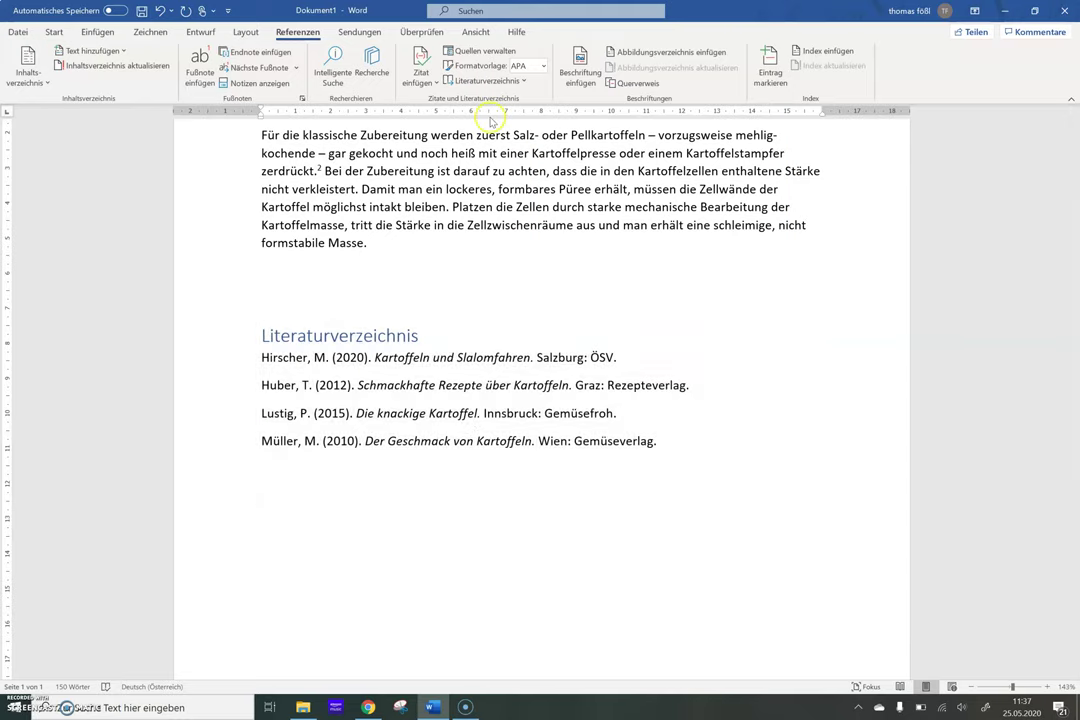
Set the citation style to Harvard - Anglia and review the restyled bibliography and footnotes
click(541, 68)
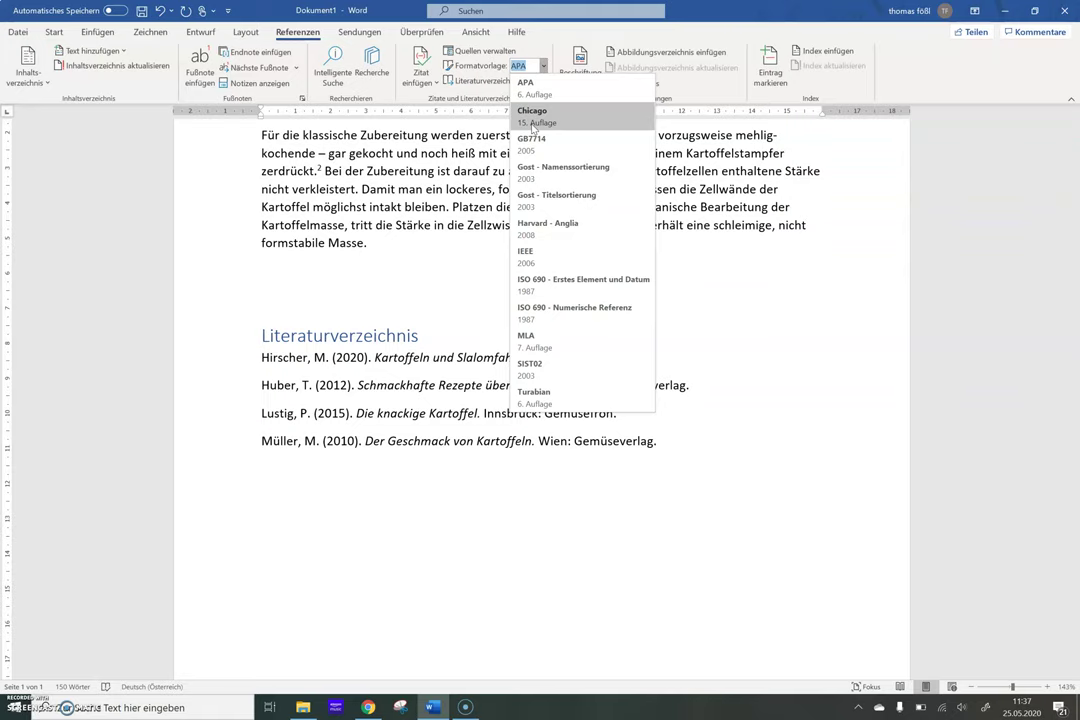
click(553, 238)
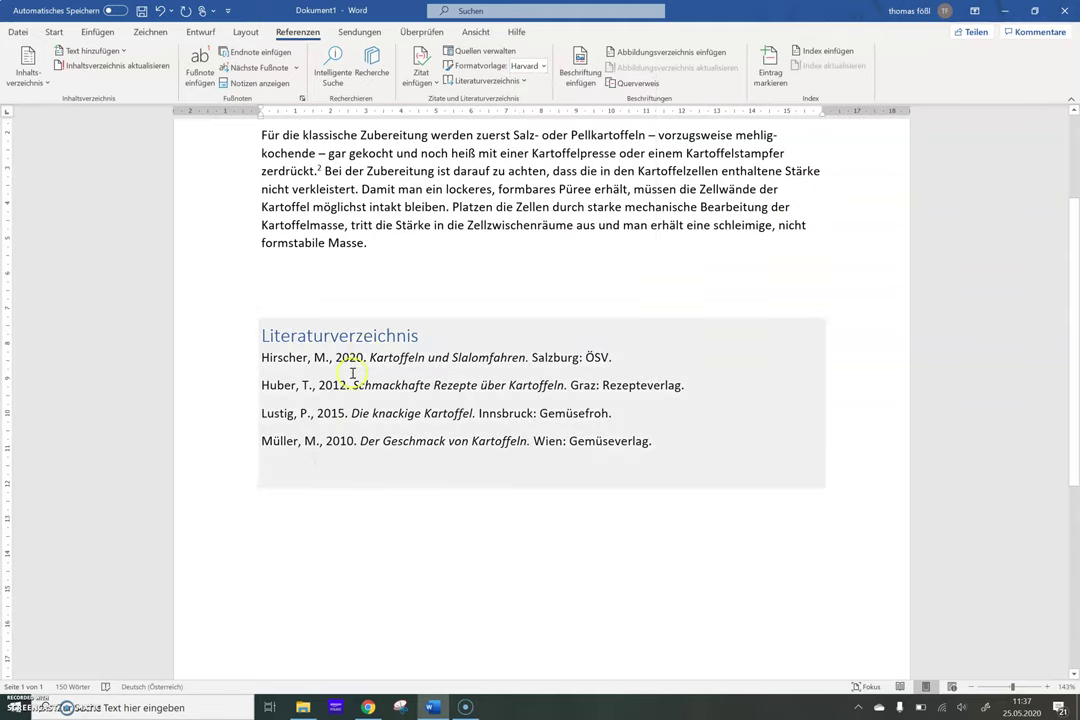
double_click(340, 358)
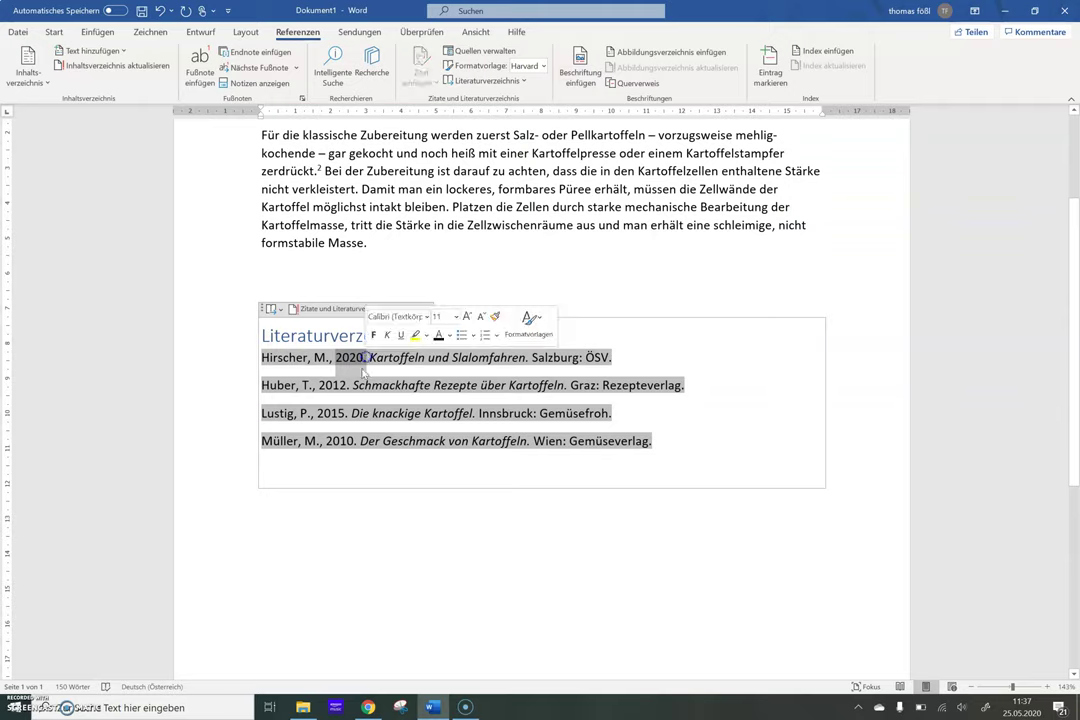
scroll(313, 455, down, 5)
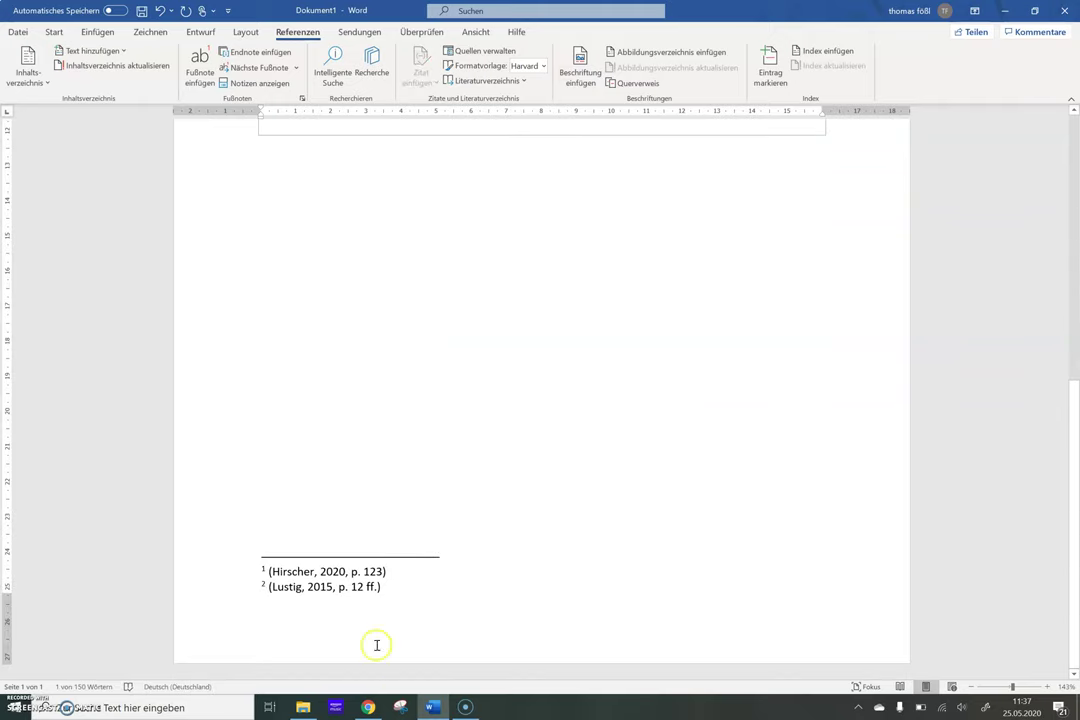
double_click(354, 572)
click(337, 535)
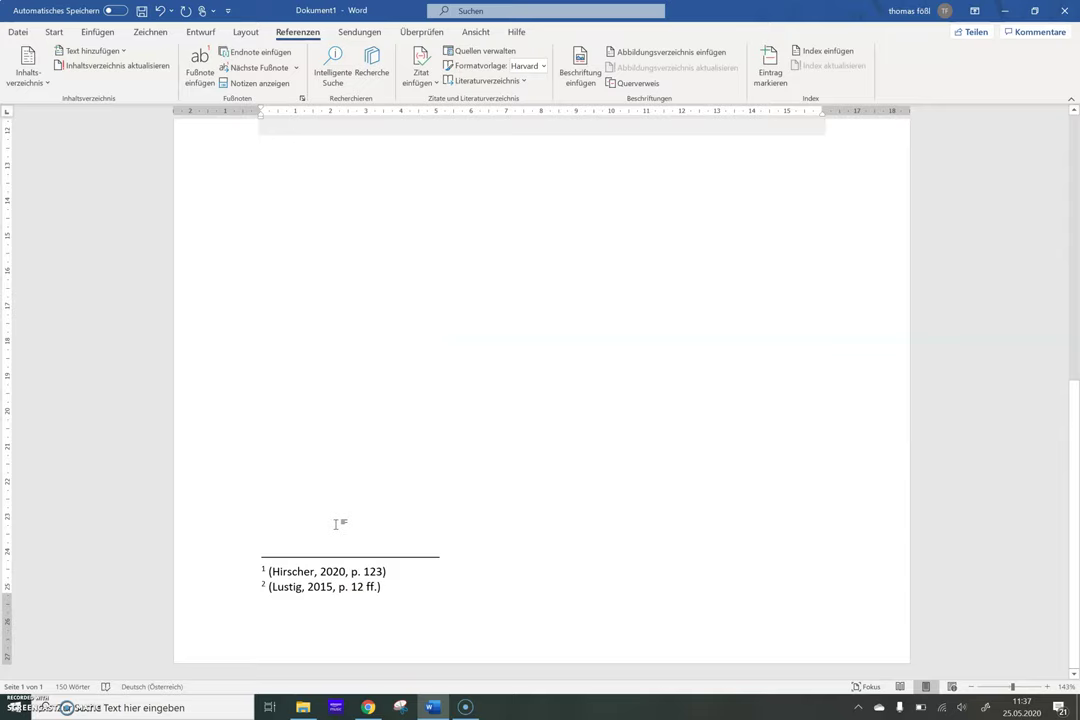
Preview the Chicago citation style, then set the style back to APA
click(544, 67)
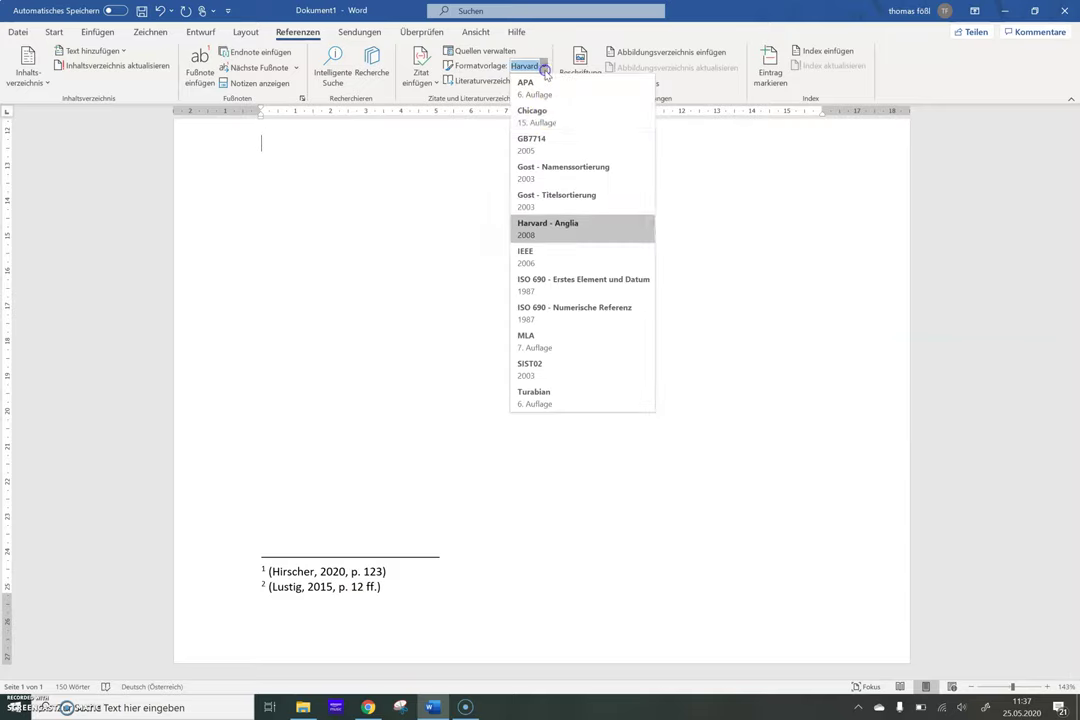
click(540, 116)
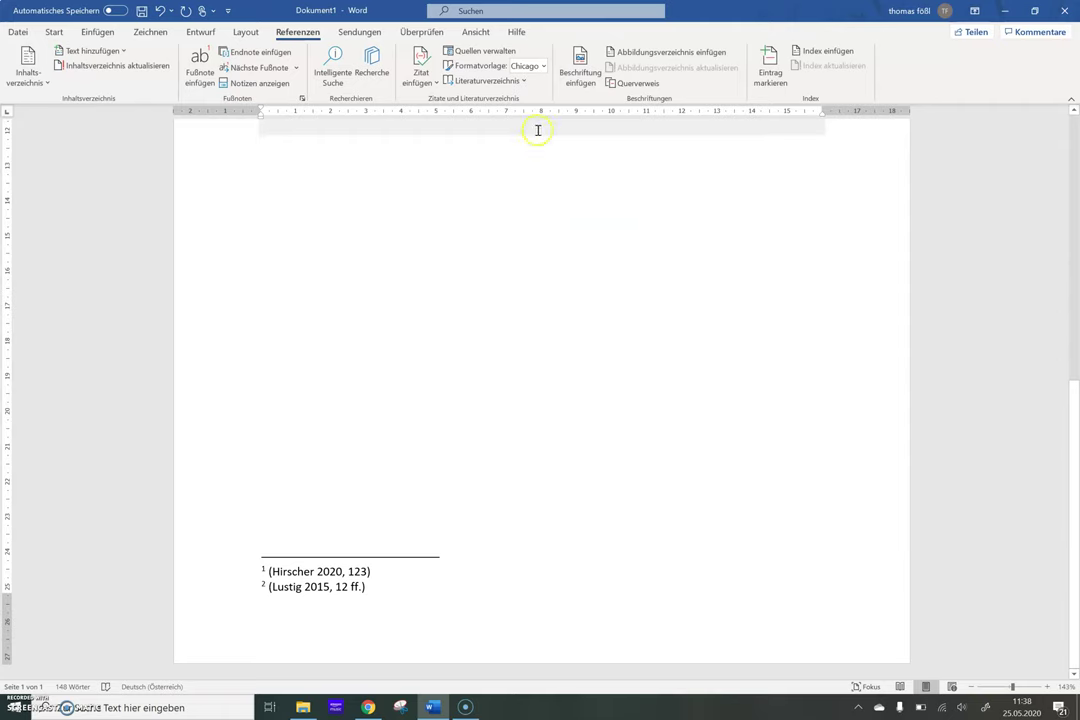
scroll(345, 590, up, 5)
click(343, 592)
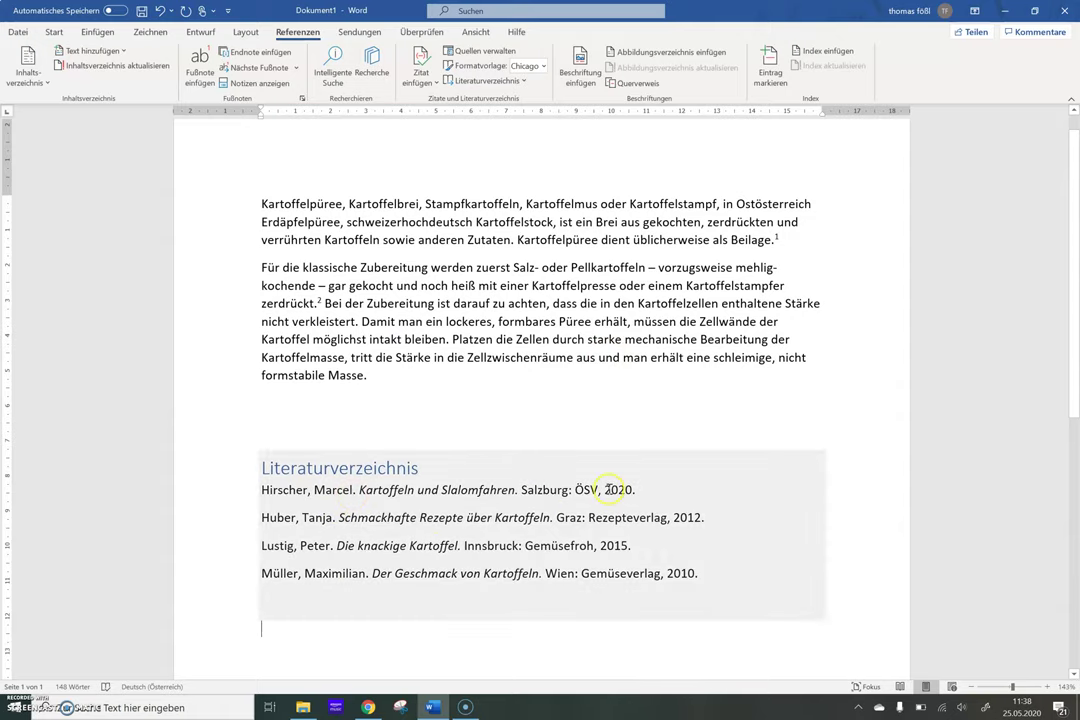
click(543, 66)
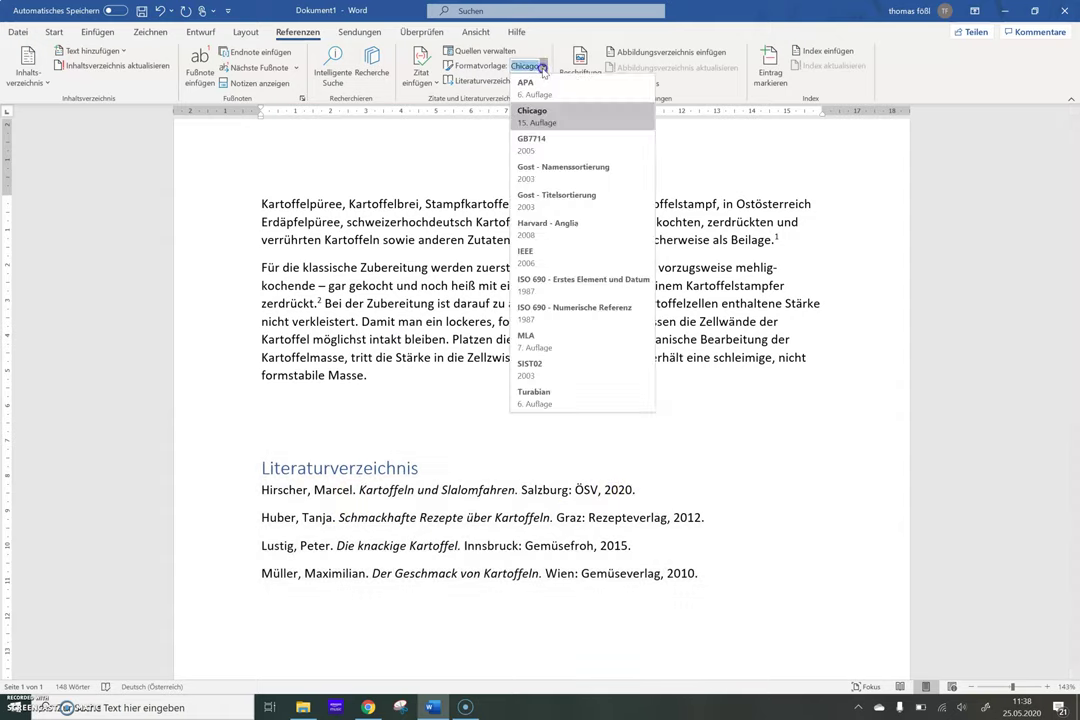
click(527, 84)
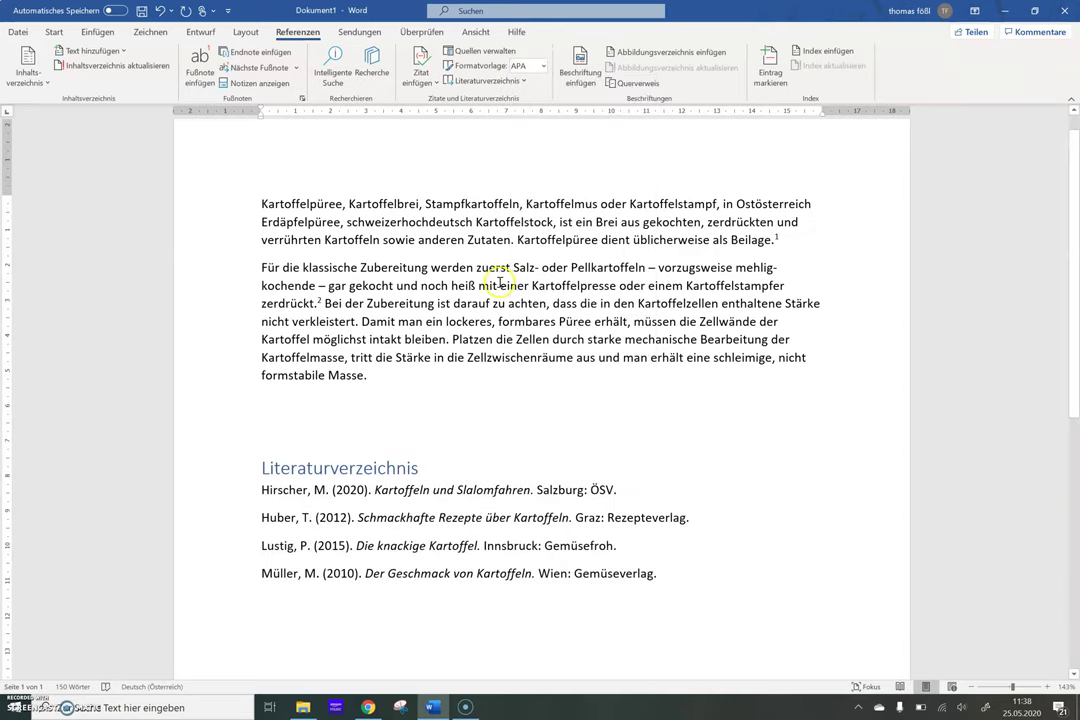